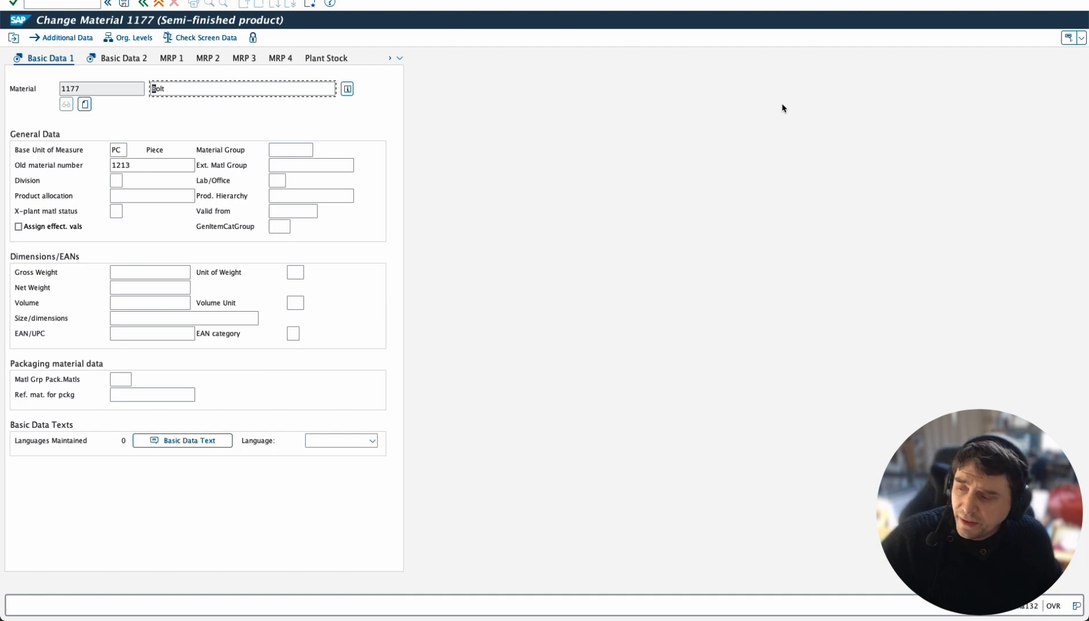
Step: Switch to the SAP LT Replication Server cockpit window
key(ctrl+Up)
click(782, 107)
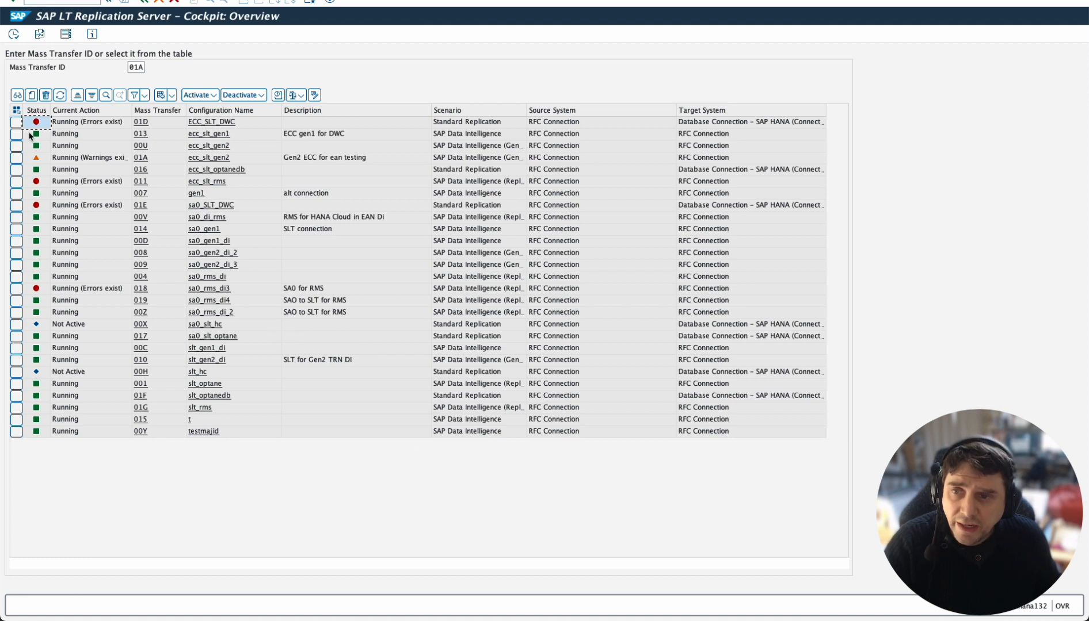
Step: Open mass transfer 01A's configuration and view its participating objects and administration data
click(148, 162)
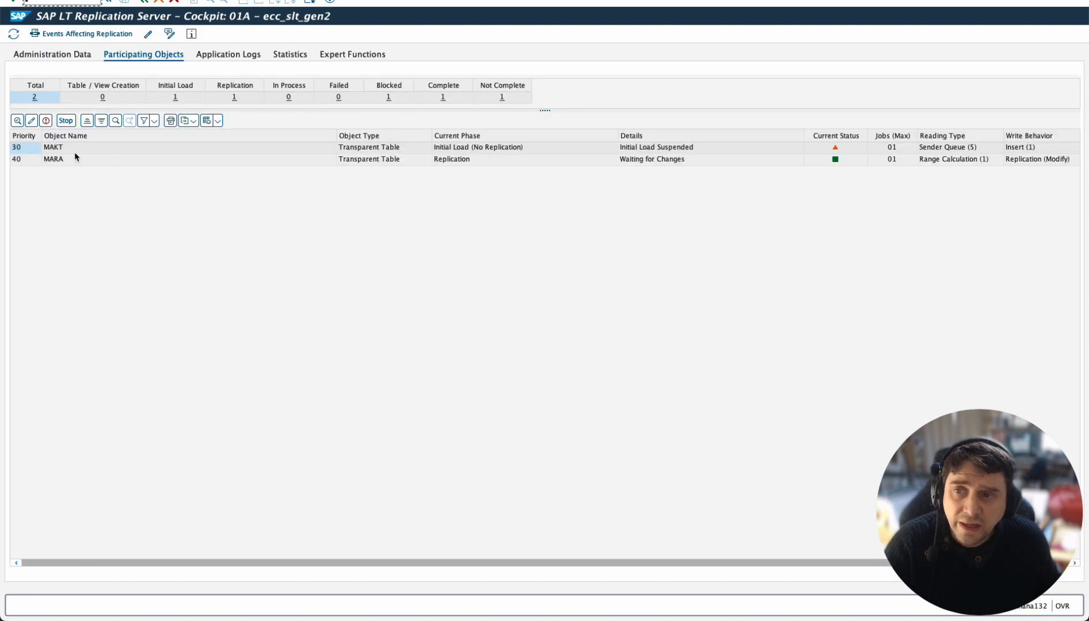
click(63, 56)
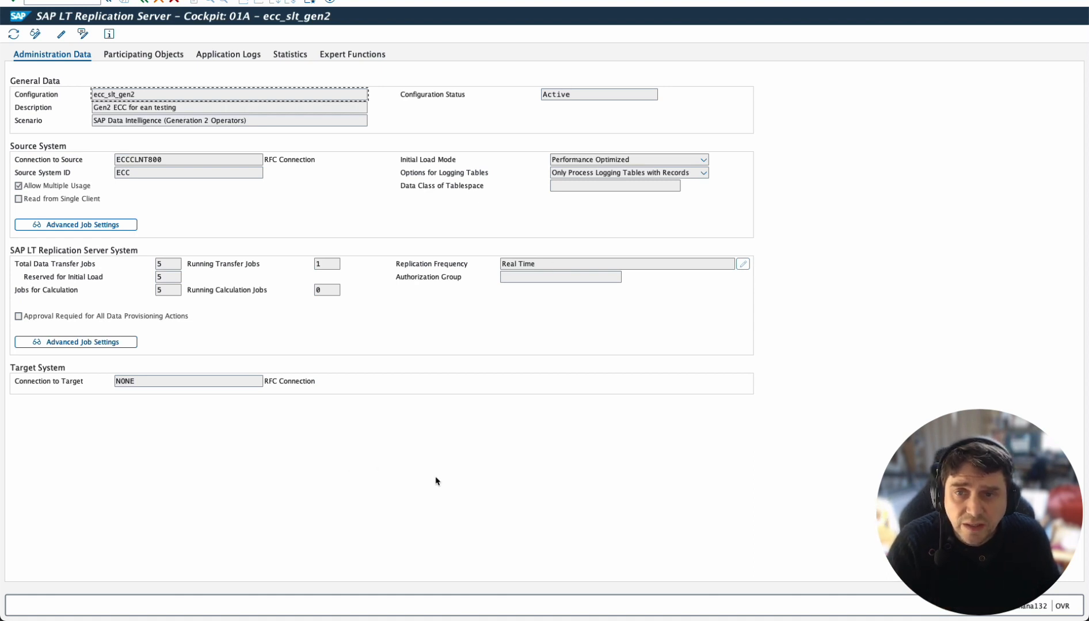
Step: Switch to the browser and open Connection Management from the Data Intelligence launchpad
key(ctrl+Up)
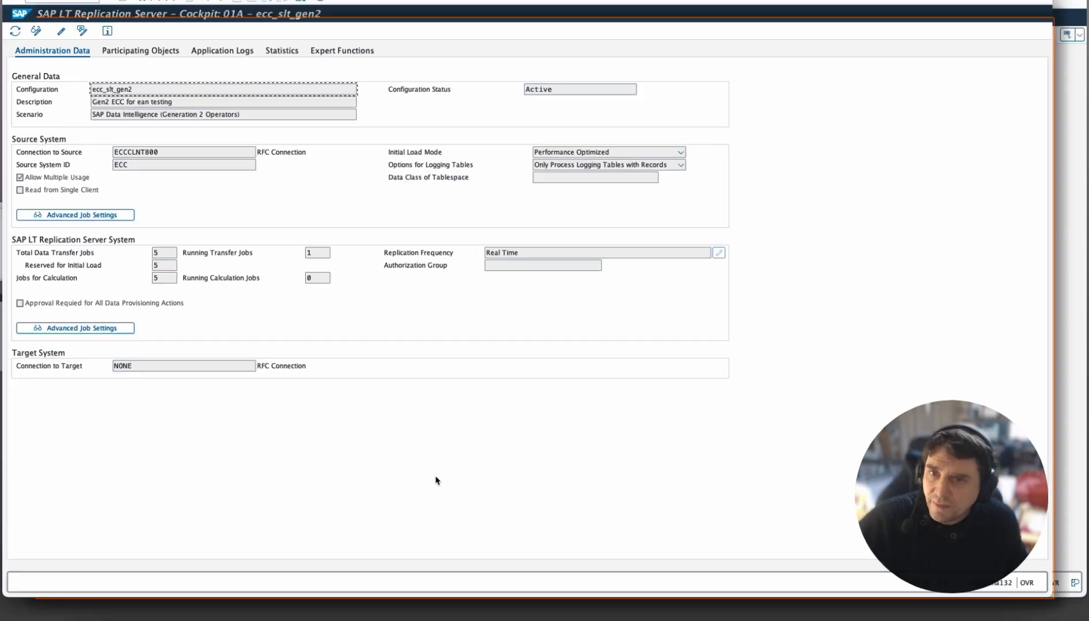
key(ctrl+Down)
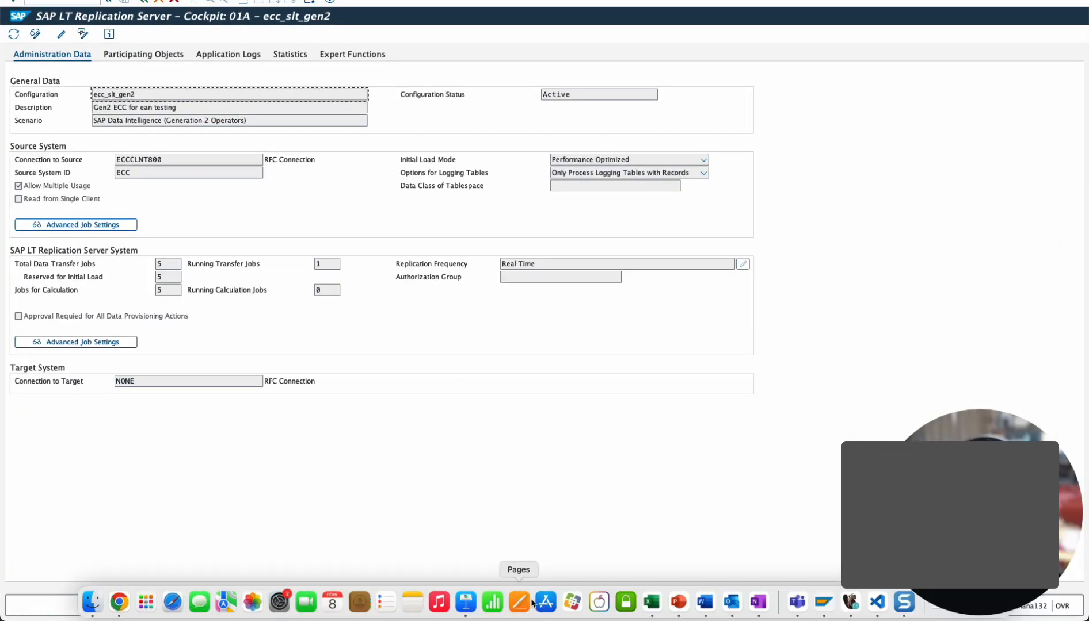
key(ctrl+Up)
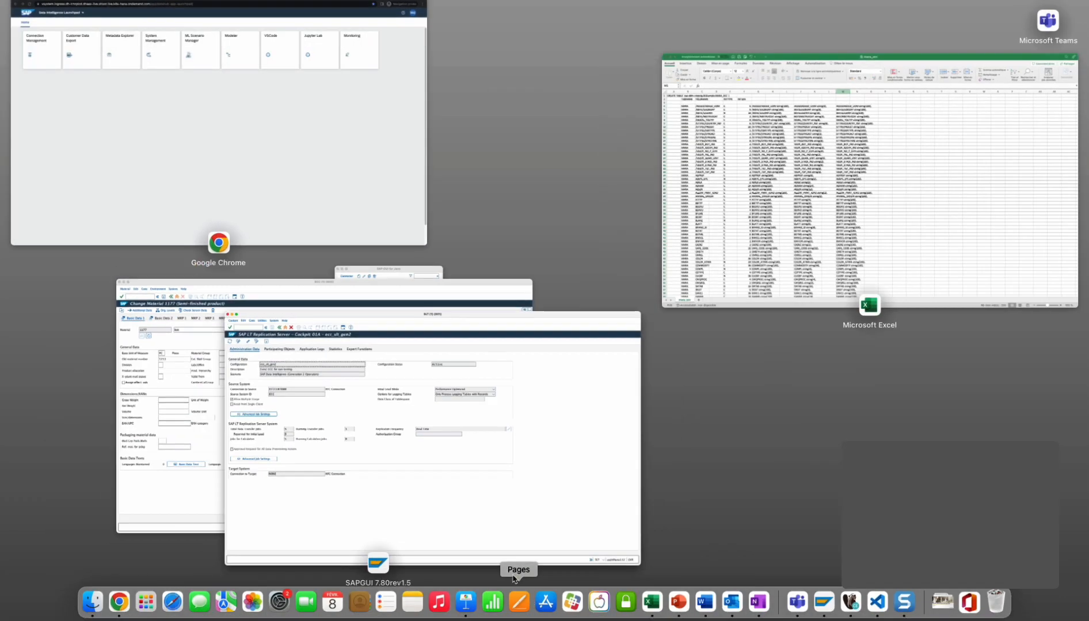
click(328, 165)
click(71, 90)
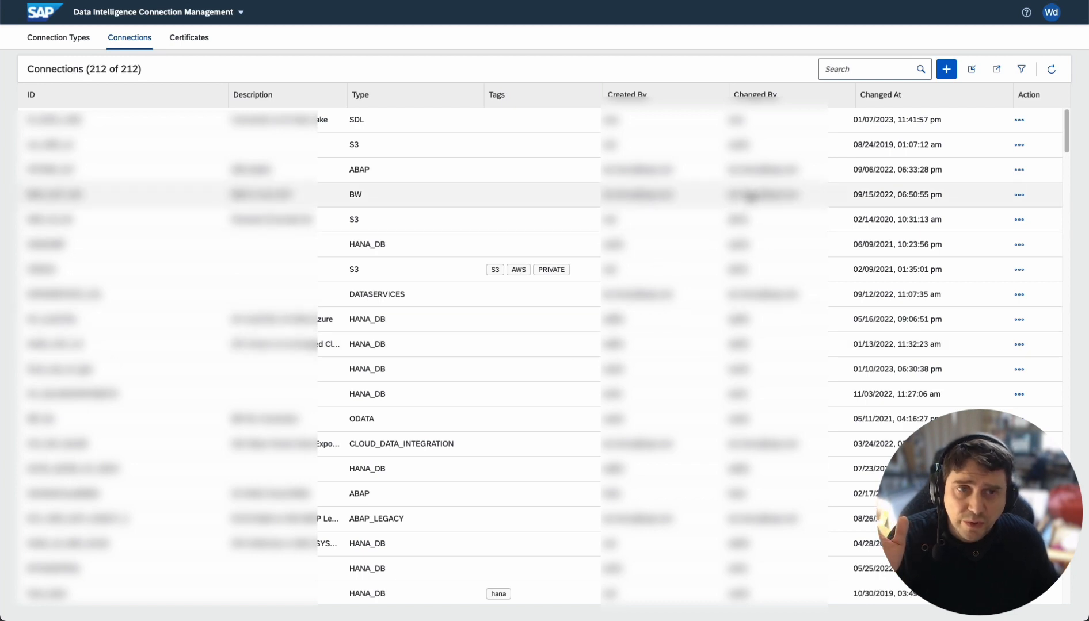
Step: Filter the connections by SLT and open the first matching ABAP connection for editing
click(868, 71)
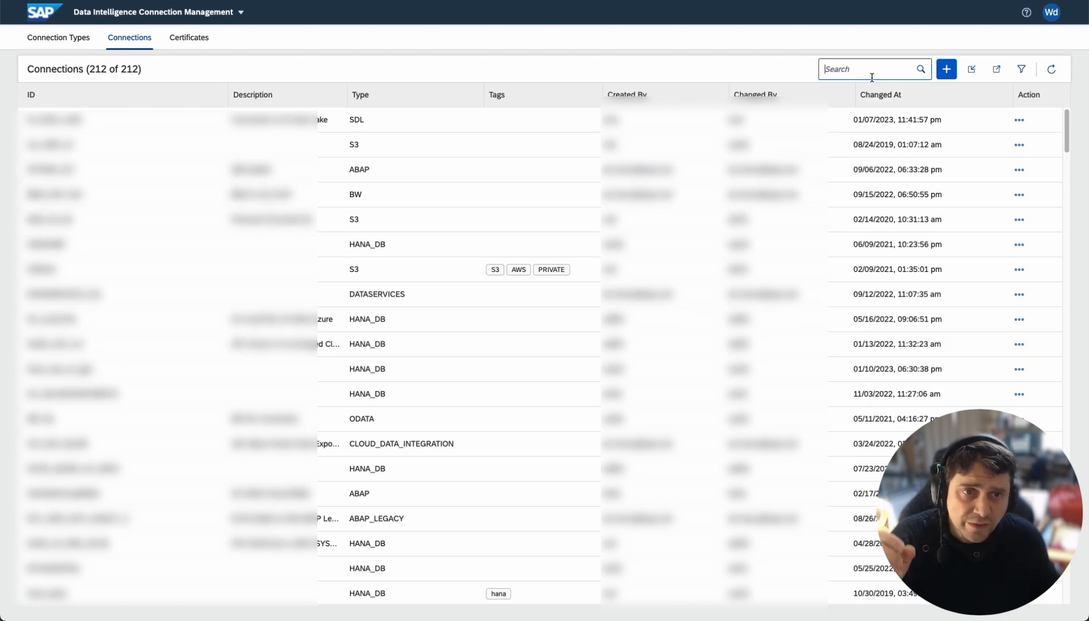
text(SLT)
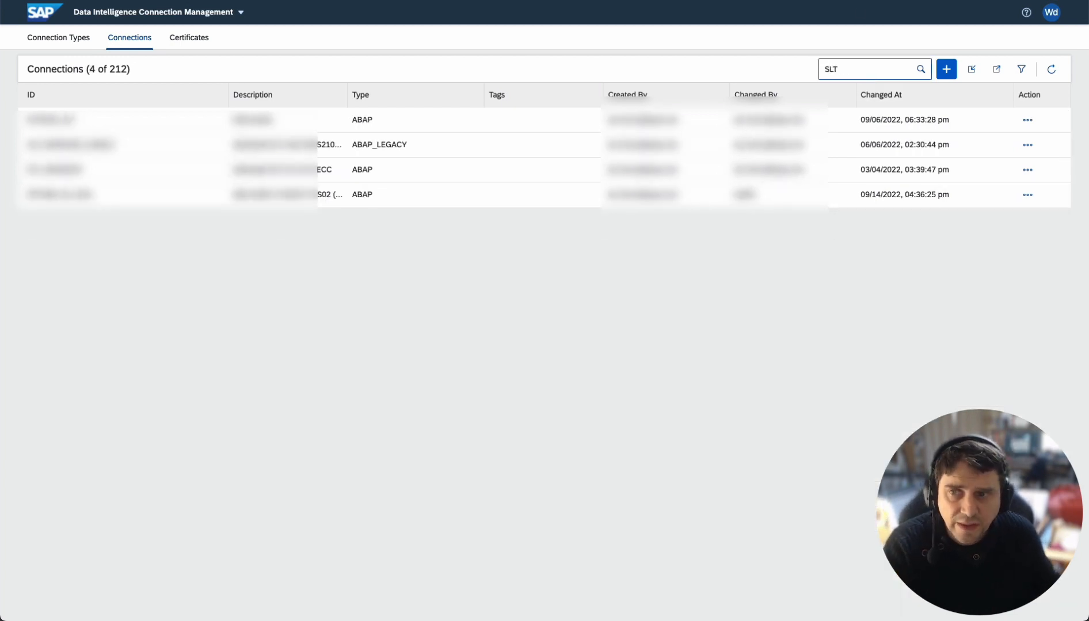
click(1034, 113)
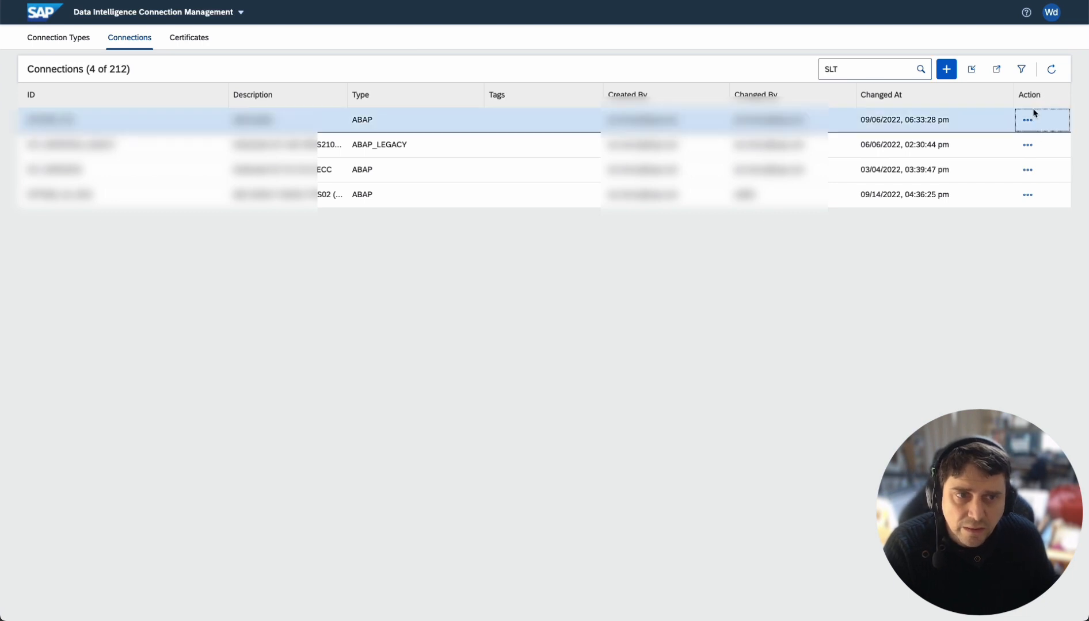
click(1027, 121)
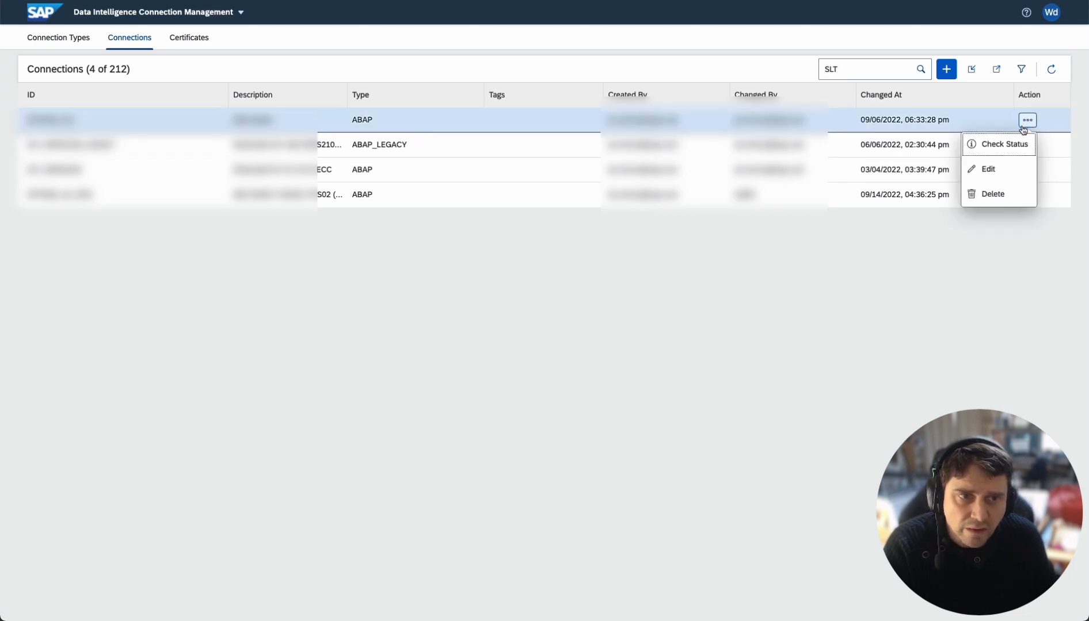
click(994, 169)
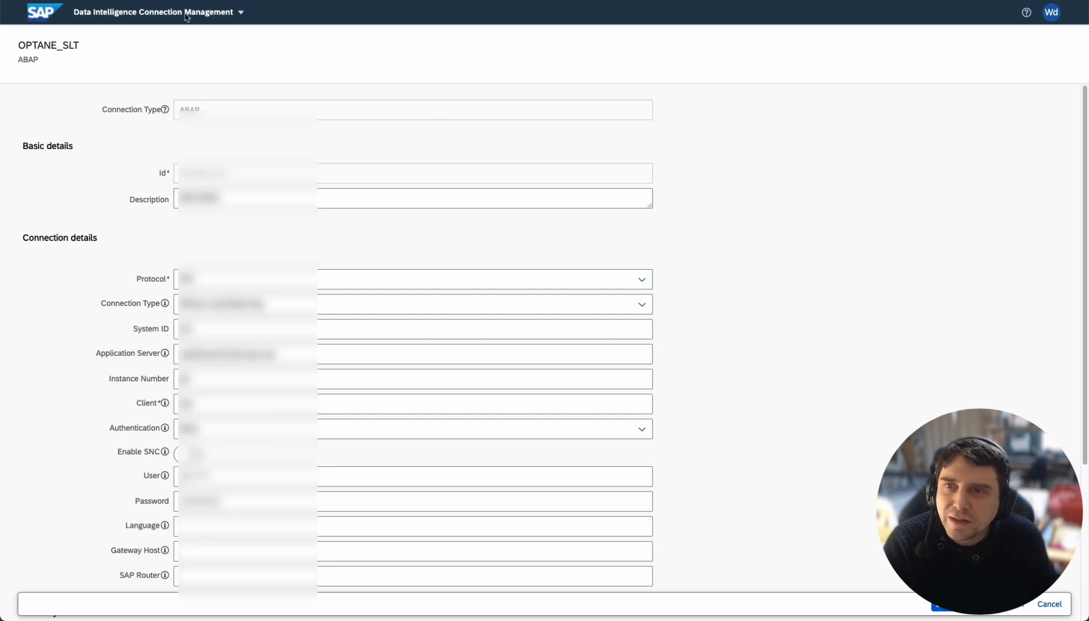
Step: Return to the Data Intelligence launchpad and reopen Connection Management
click(105, 22)
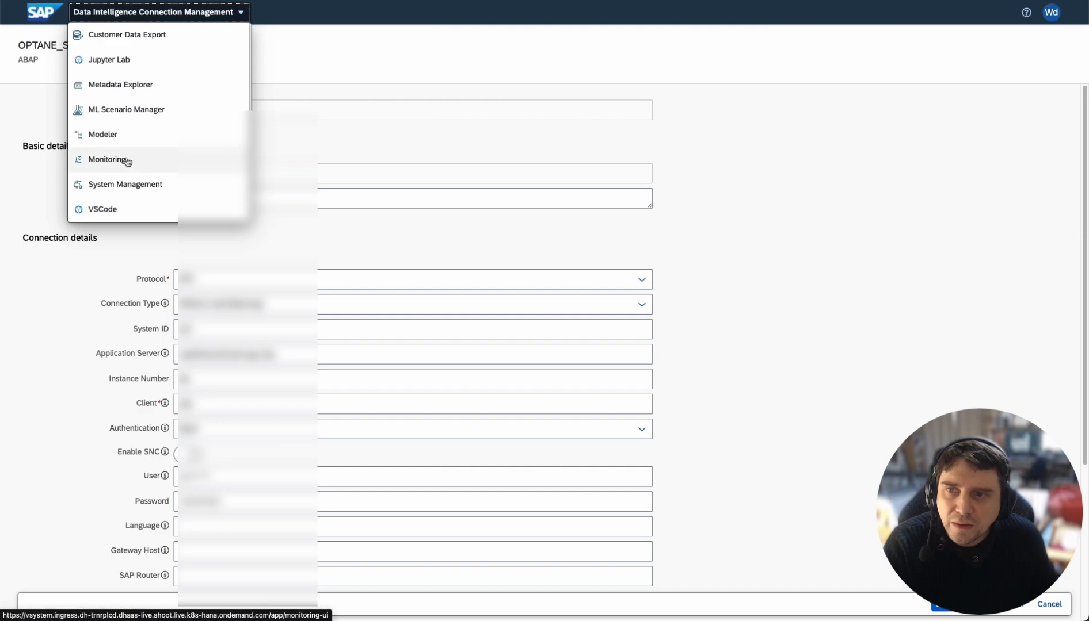
click(53, 12)
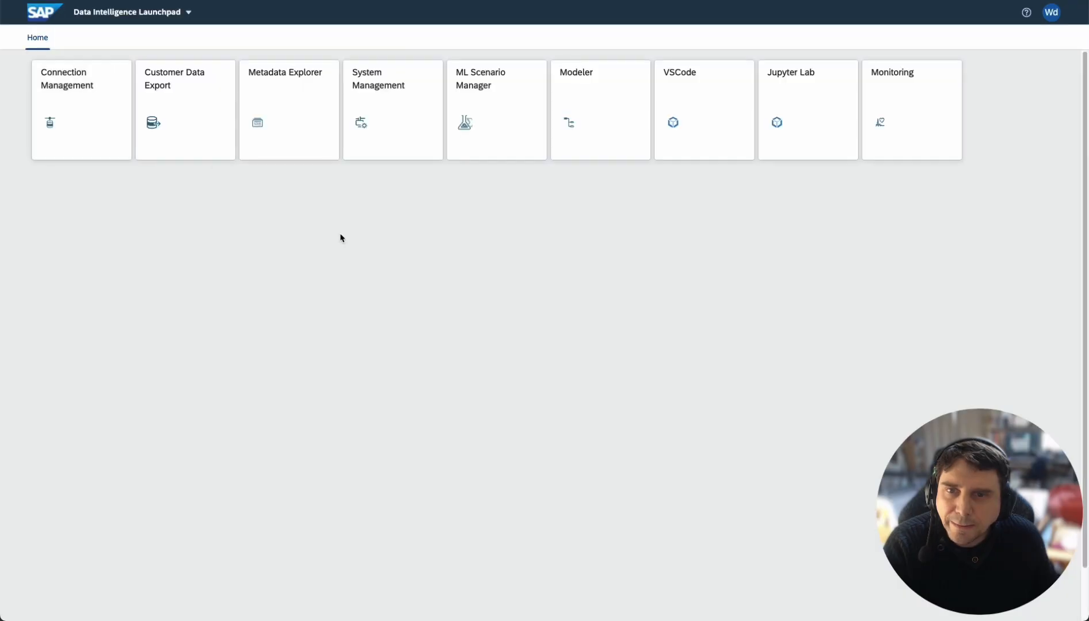
click(86, 109)
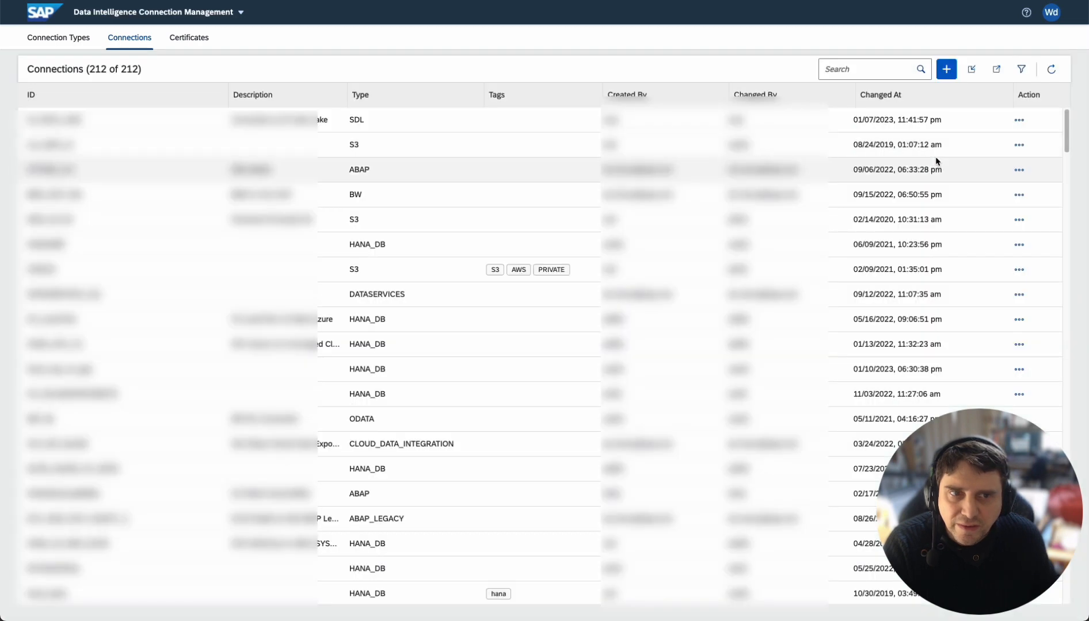
Step: Check the status of the ABAP connection in the third row and close the status dialog
click(1013, 172)
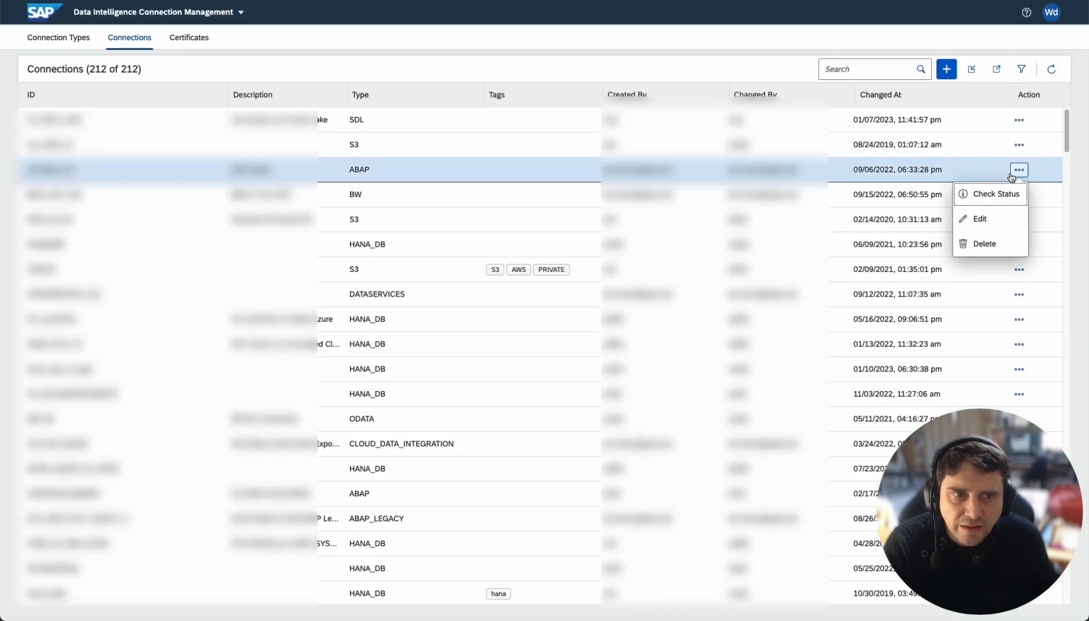
click(991, 196)
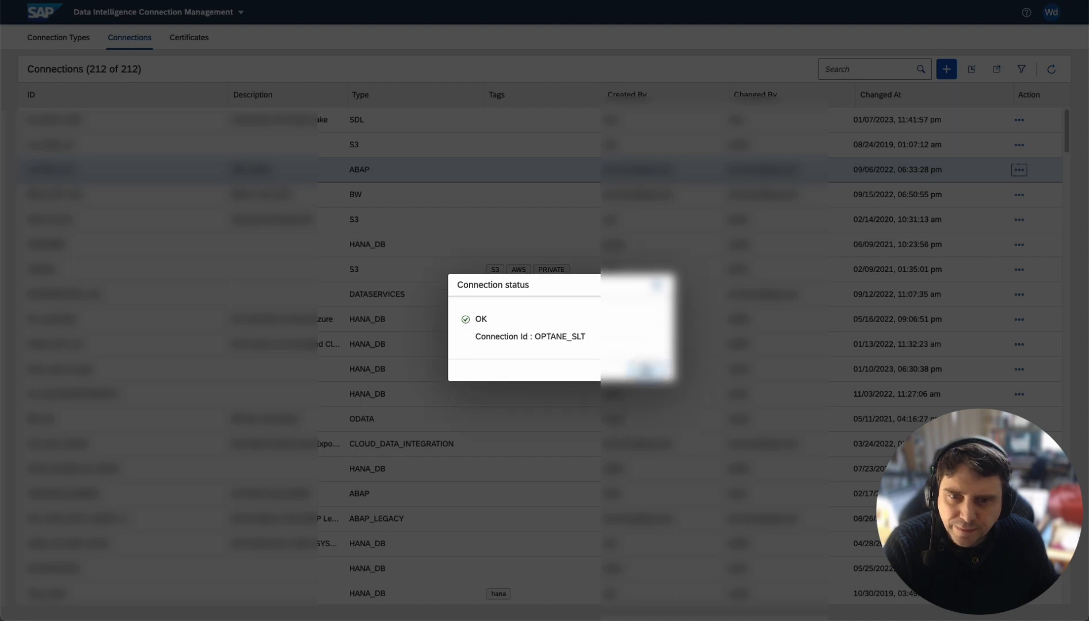
click(637, 367)
scroll(151, 450, down, 3)
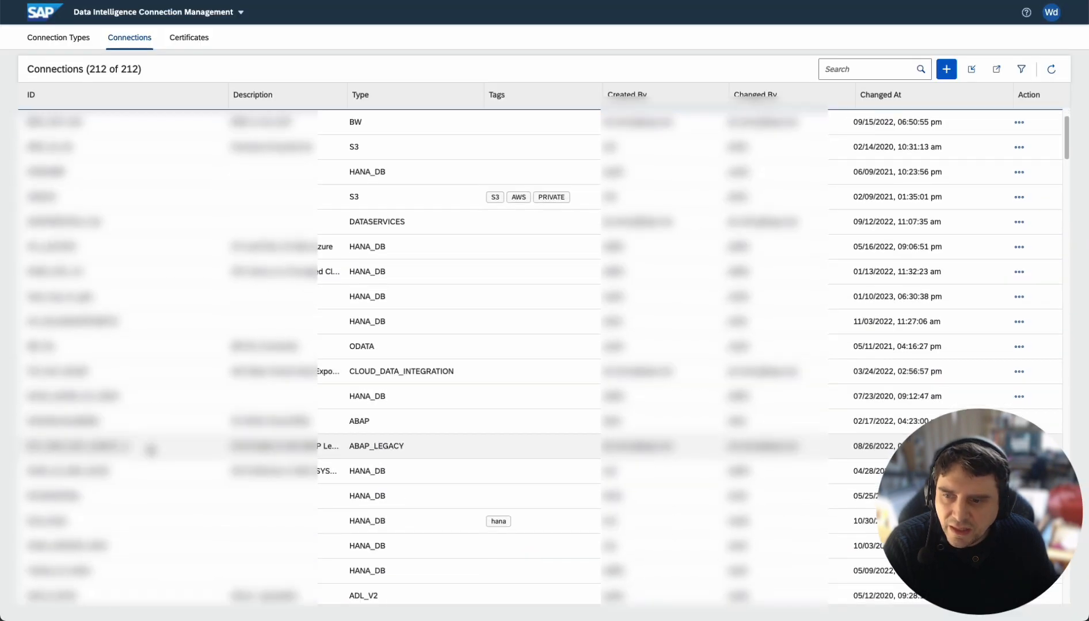
scroll(150, 450, up, 3)
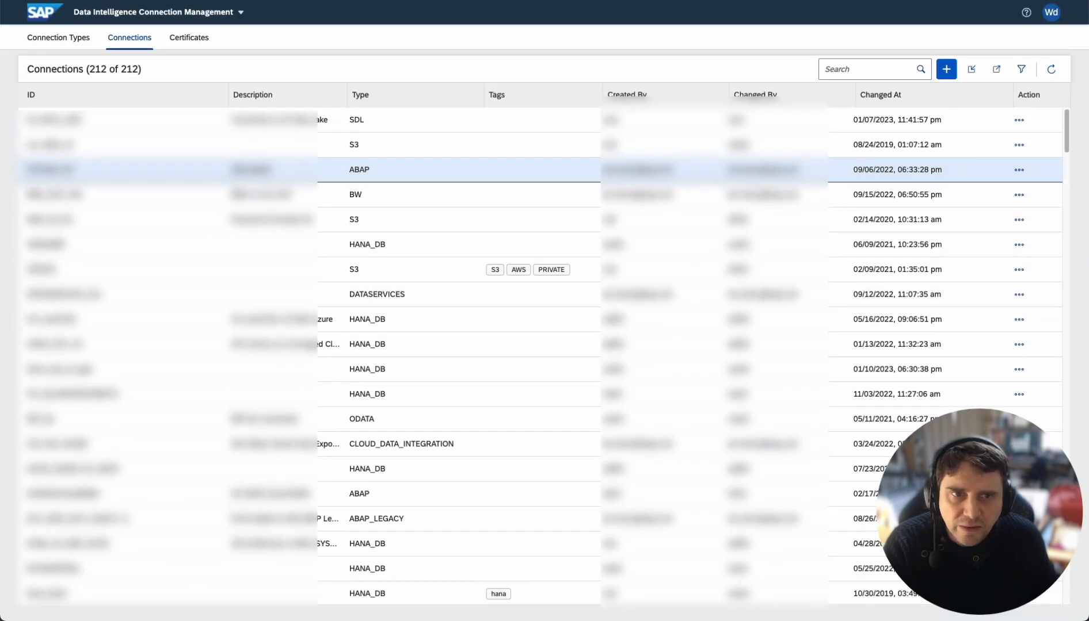
Step: Search the connections for BQ and check the status of the GCS connection
click(852, 73)
text(BQ)
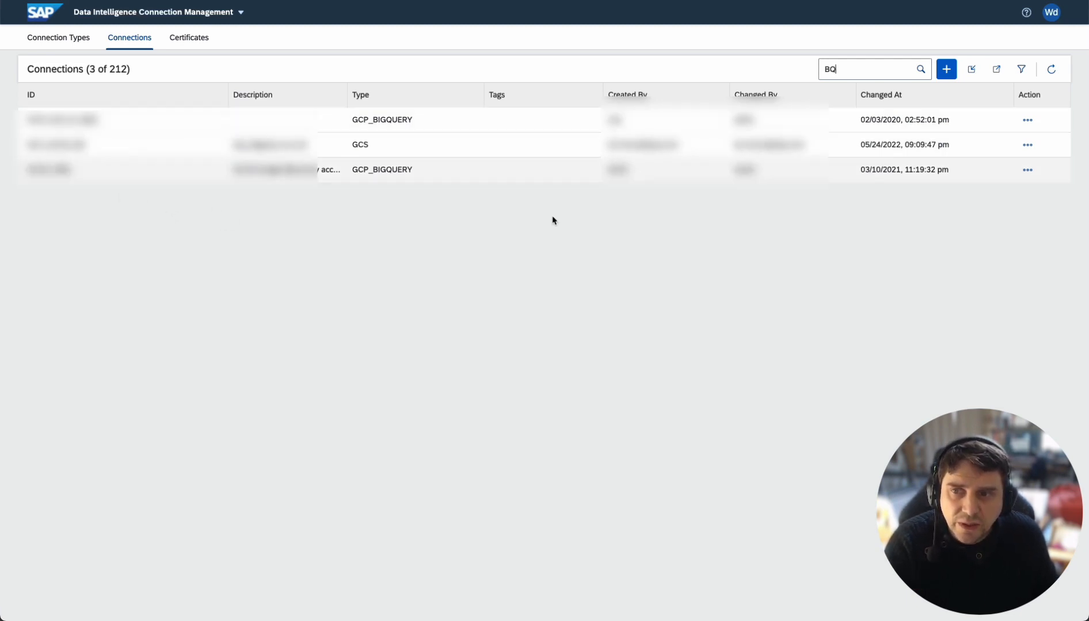
click(1029, 145)
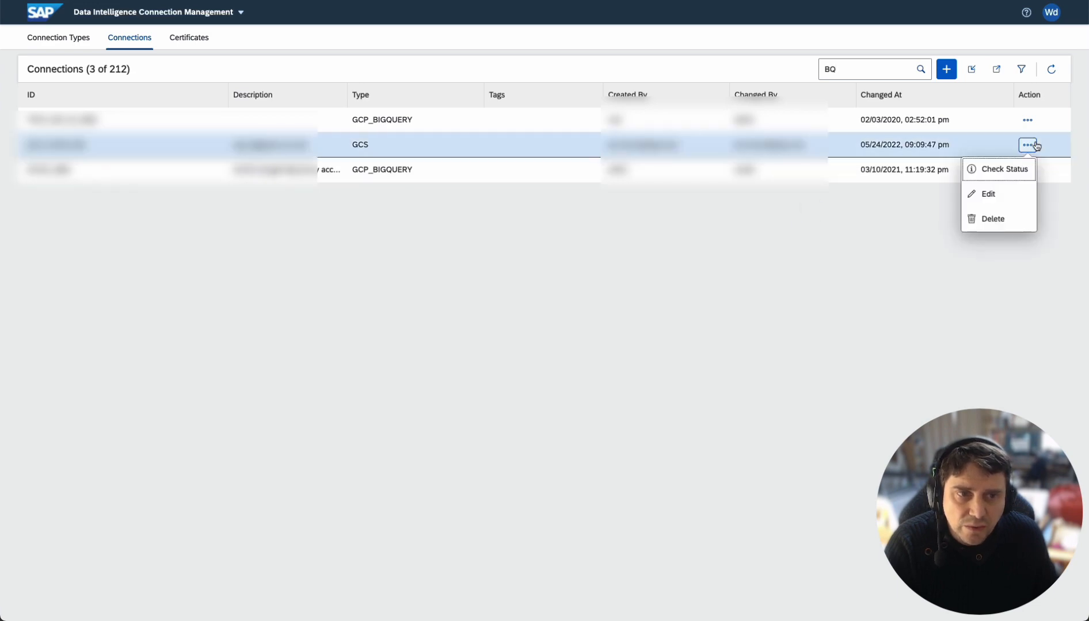
click(996, 171)
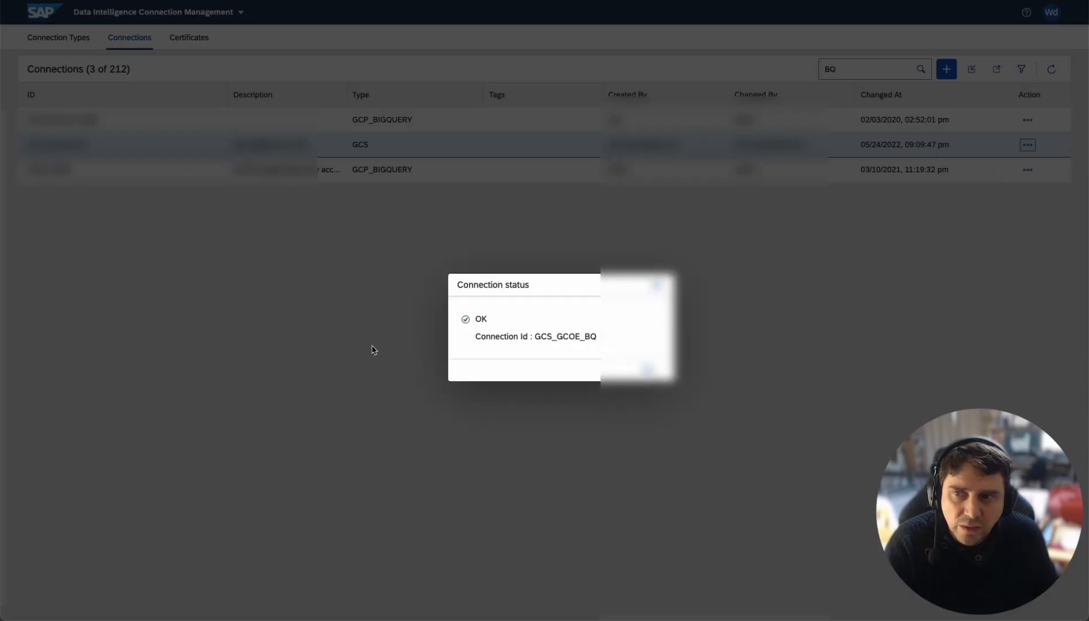
click(640, 371)
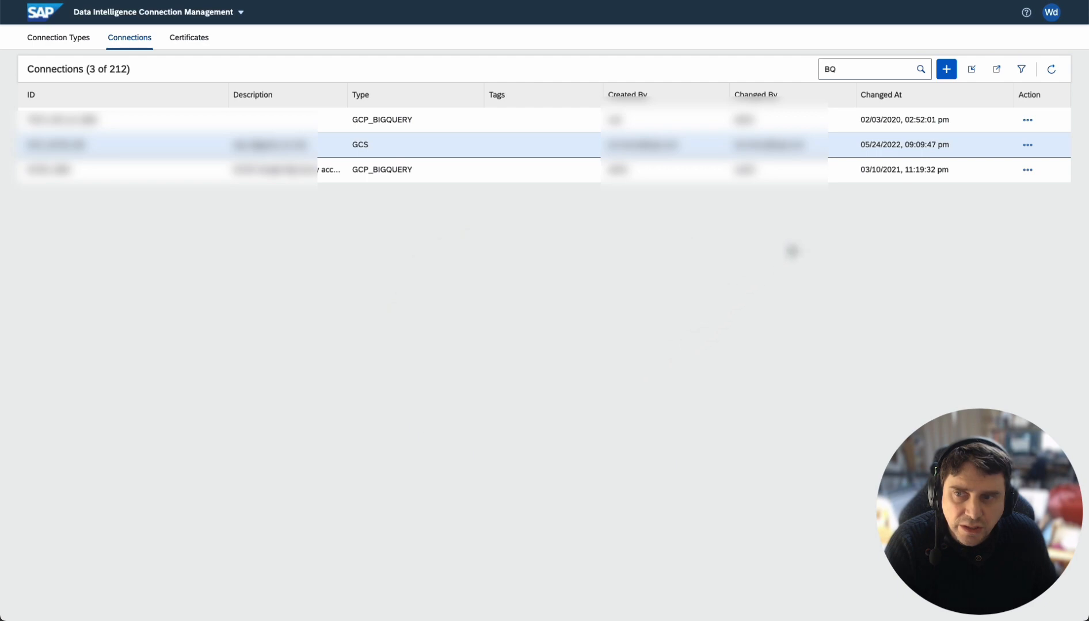
Step: Check the status of the second GCP_BIGQUERY connection and open it for editing
click(1028, 171)
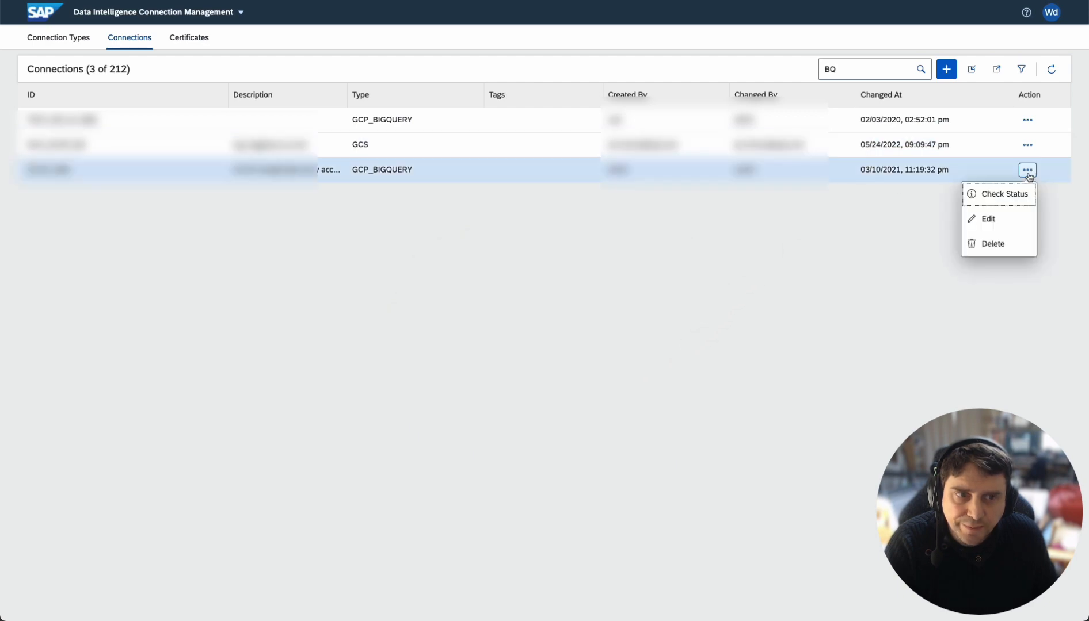
click(1001, 192)
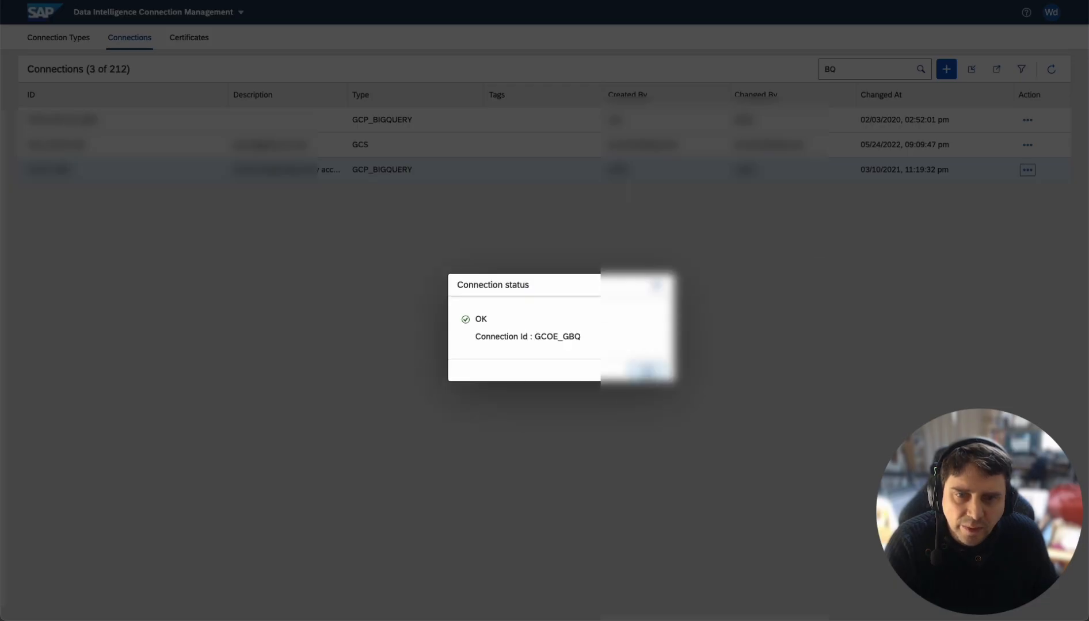
click(645, 372)
click(1028, 170)
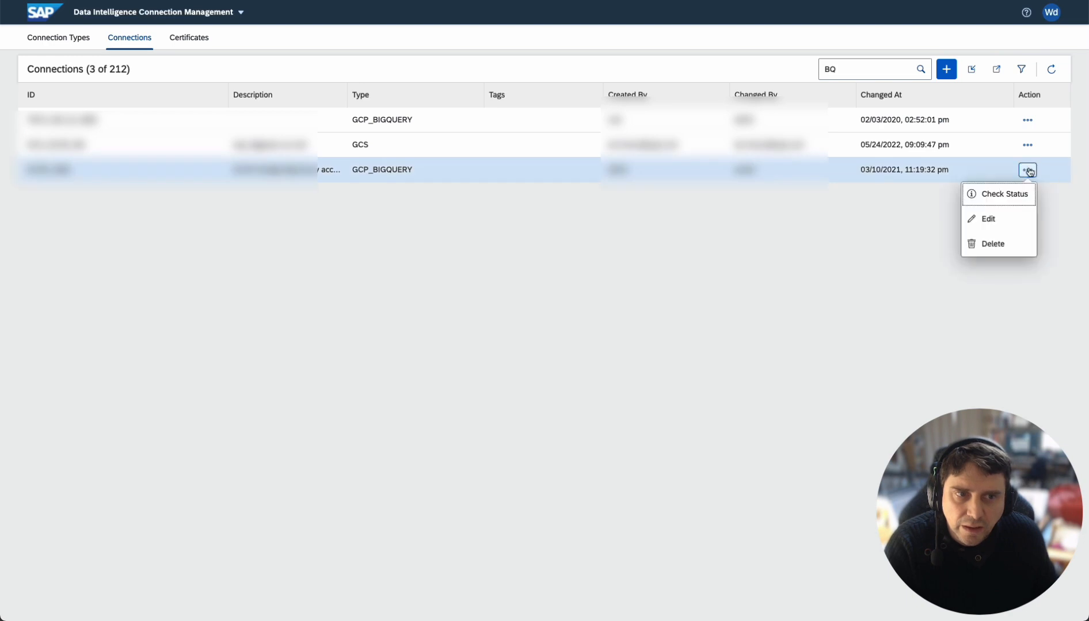
click(994, 219)
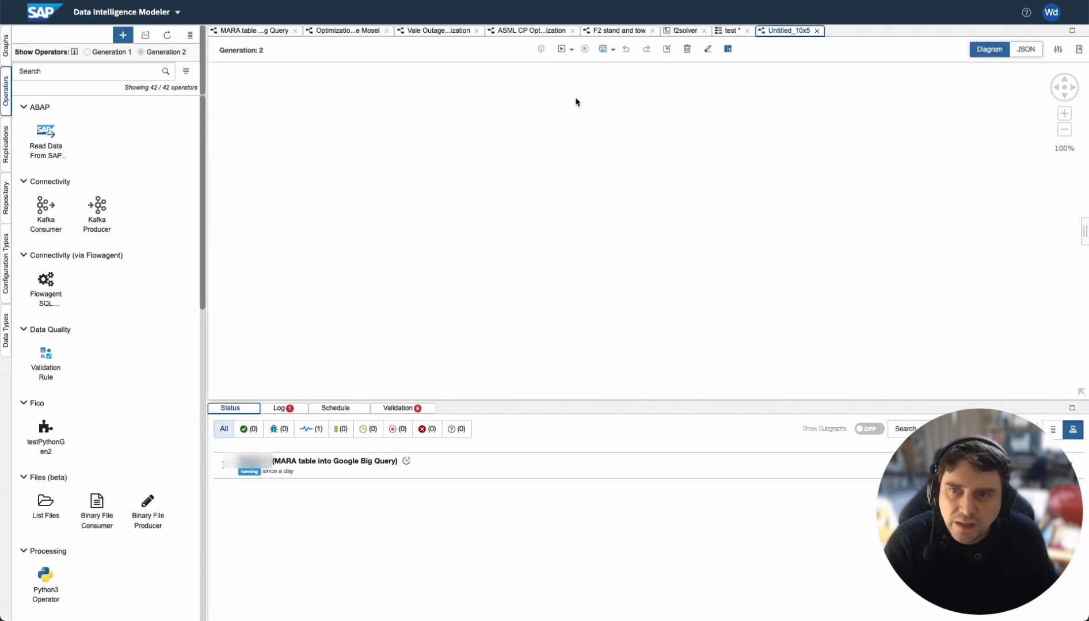
Step: Open the MARA table graph and read the Read Data From SAP System operator's documentation
click(214, 35)
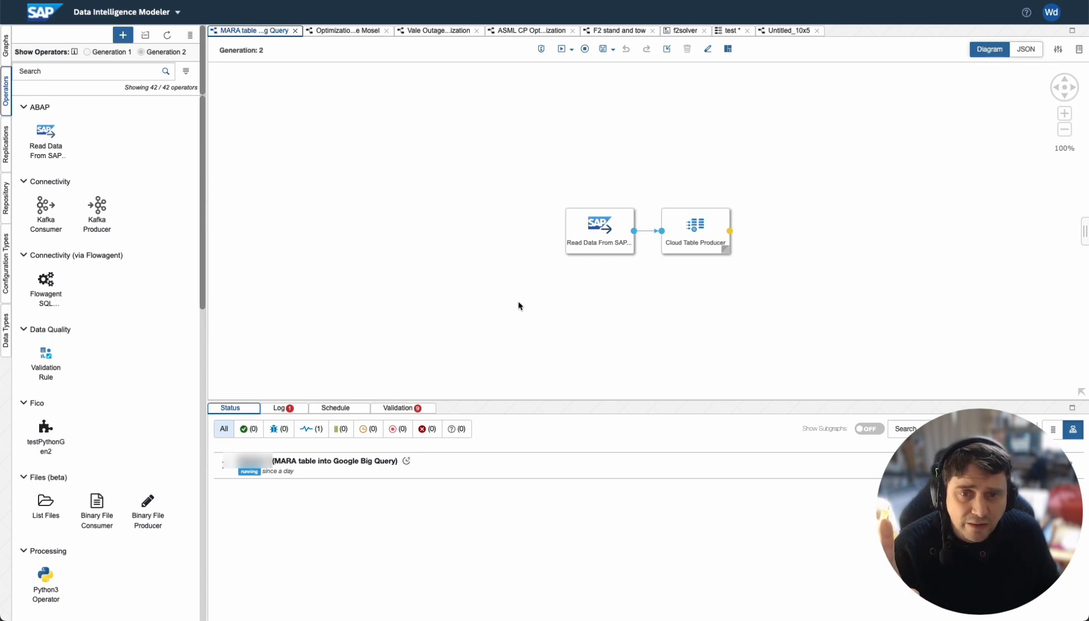
click(591, 243)
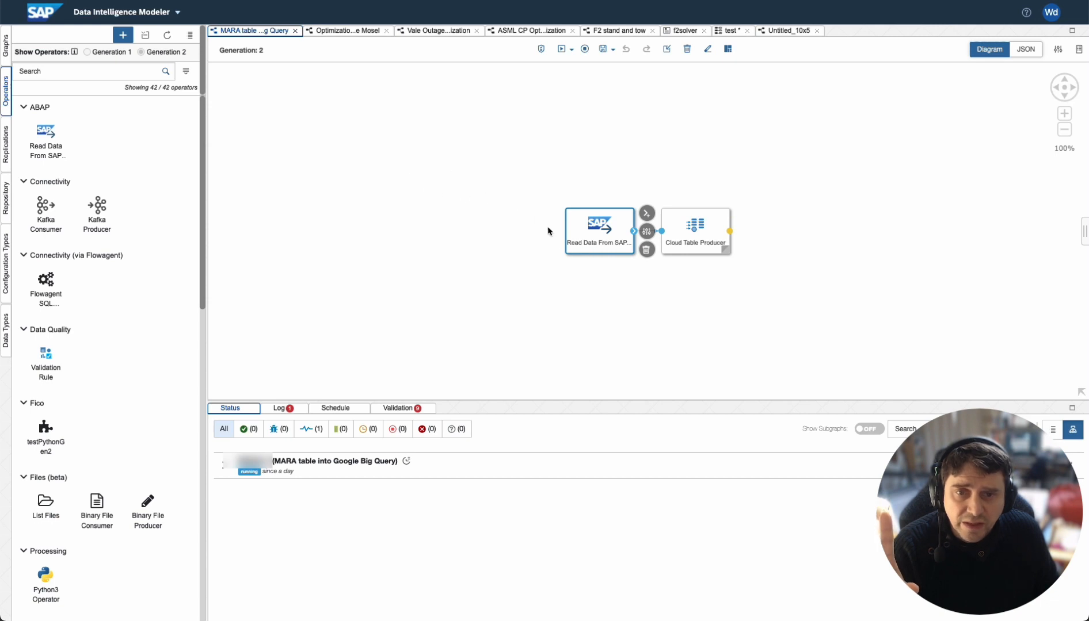
click(41, 155)
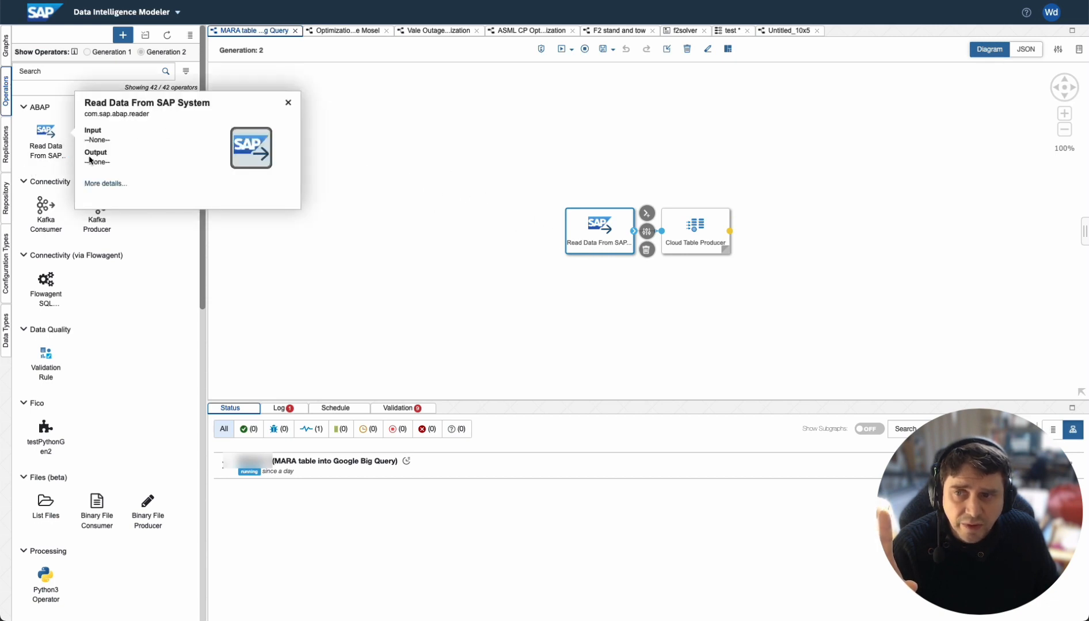
click(113, 184)
scroll(149, 180, down, 5)
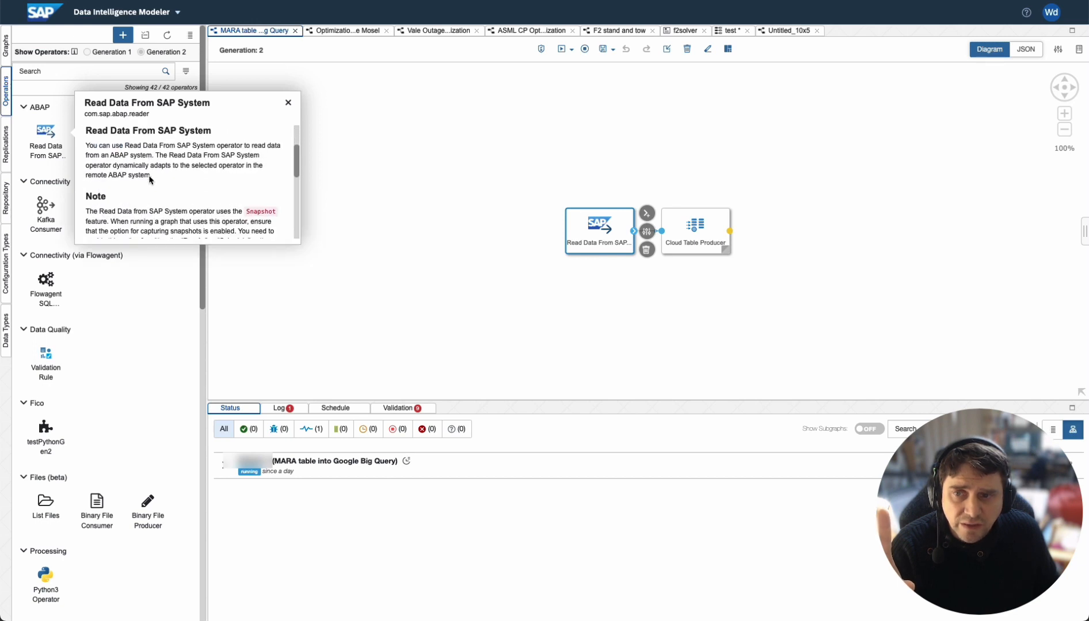
scroll(149, 177, down, 5)
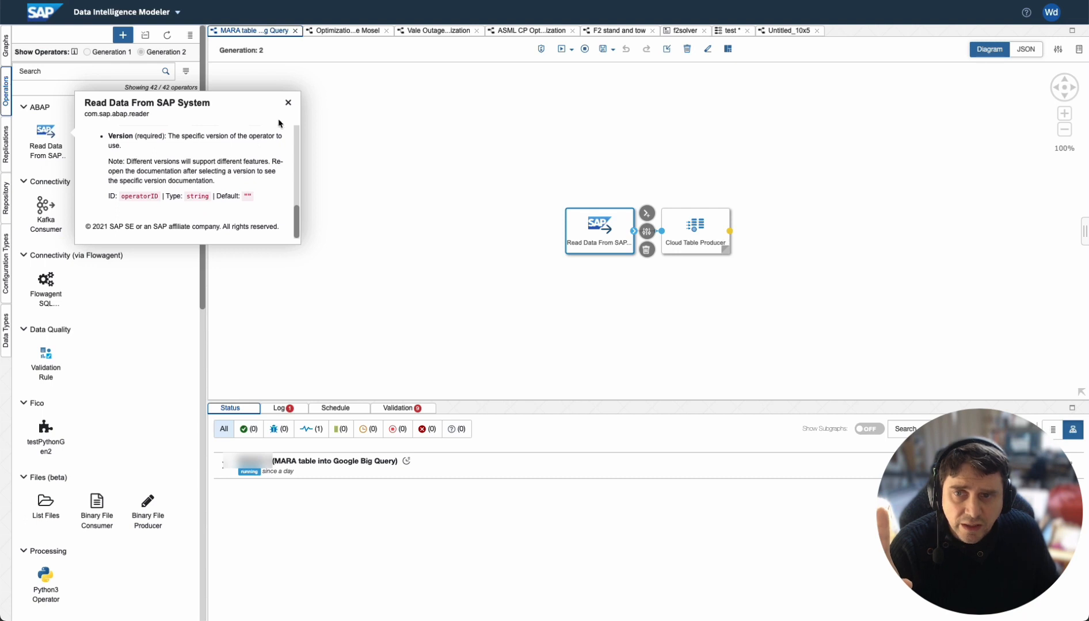
click(287, 104)
Step: Scroll the operator list to the Others group and show the Cloud Table Producer operator's details
scroll(154, 335, down, 4)
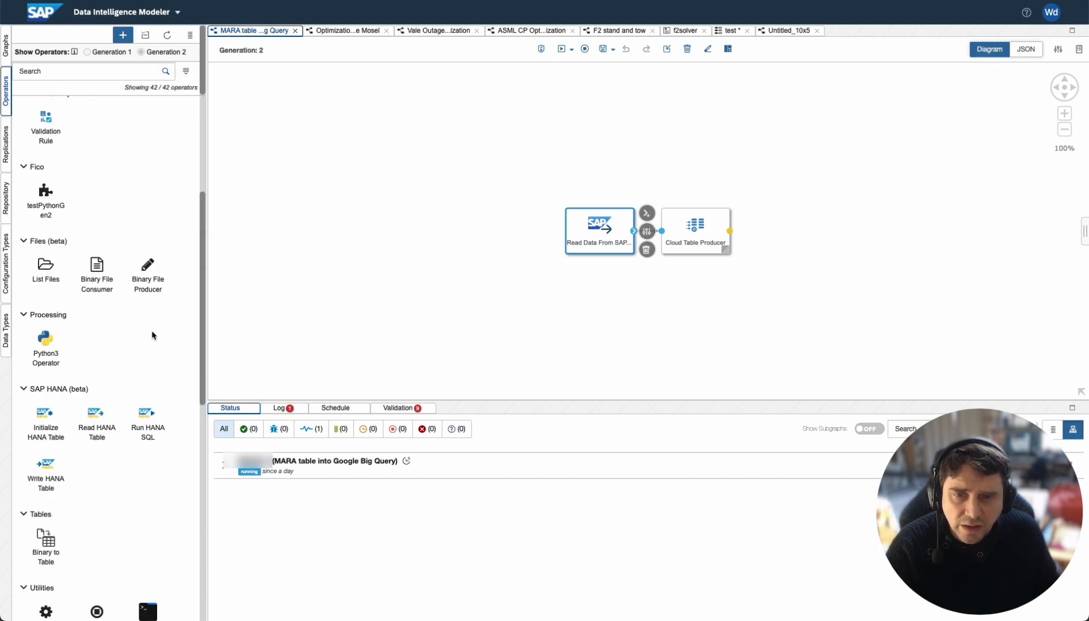
scroll(154, 336, down, 3)
scroll(152, 336, down, 4)
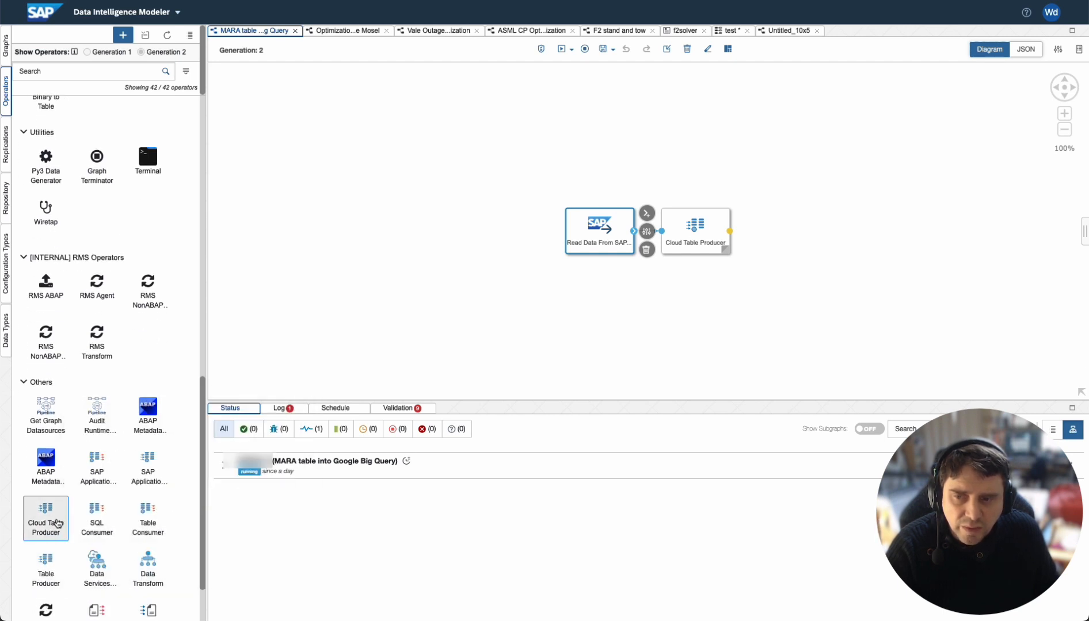
mouse_move(50, 518)
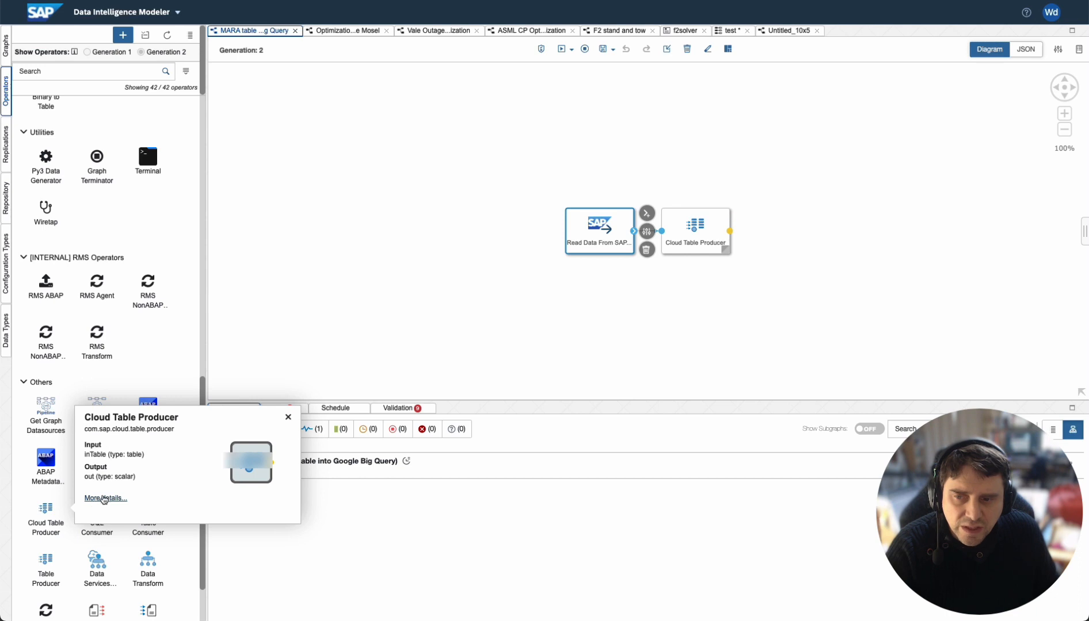
Step: Read the Cloud Table Producer operator's detailed documentation on supported targets and staging locations
click(96, 499)
scroll(210, 467, down, 2)
scroll(210, 467, down, 4)
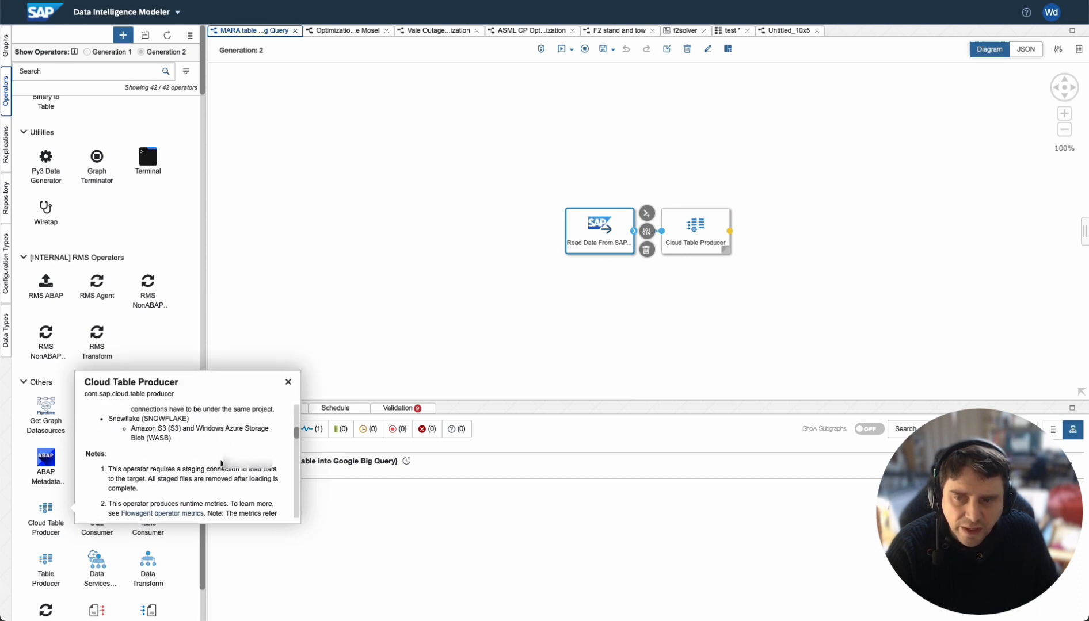
scroll(220, 466, up, 6)
scroll(221, 466, down, 3)
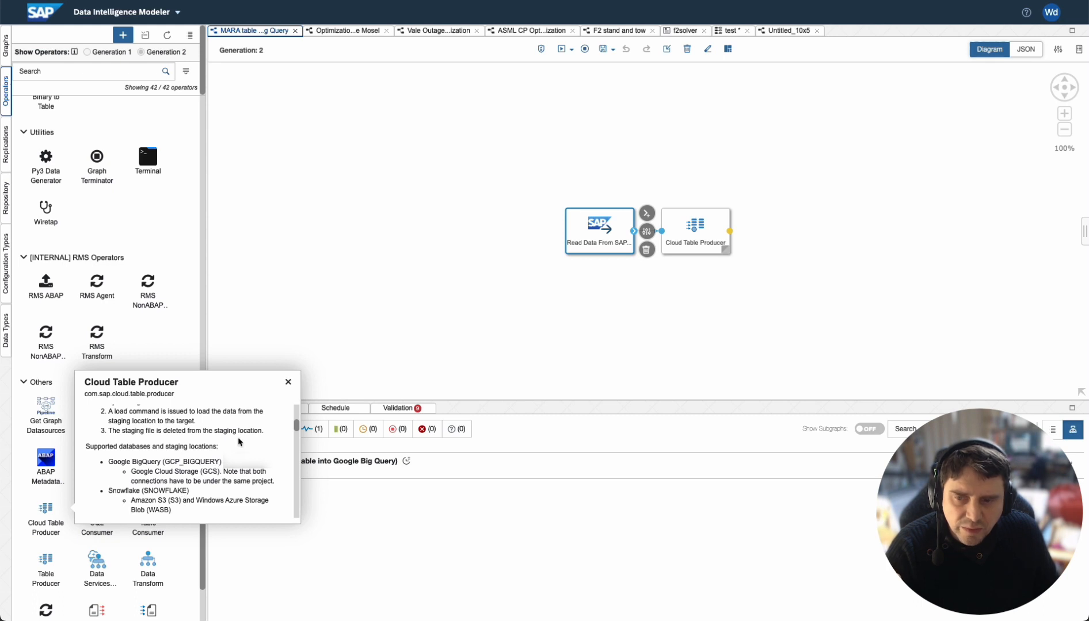
click(288, 384)
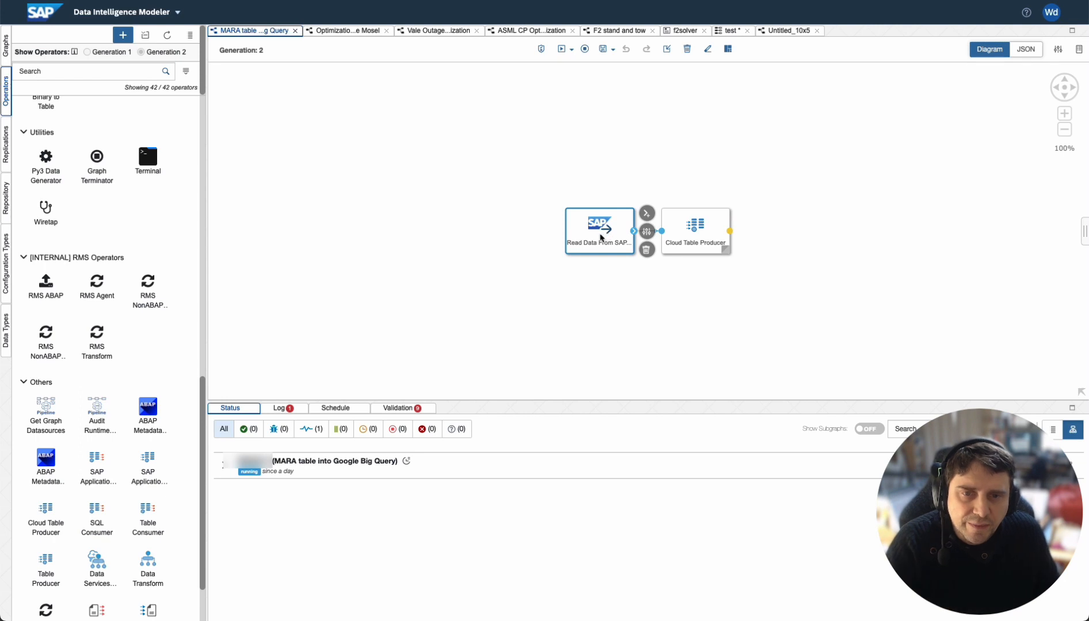
Step: Inspect the Read Data From SAP System configuration, searching its object names for MARA and reviewing the transfer mode options
click(647, 231)
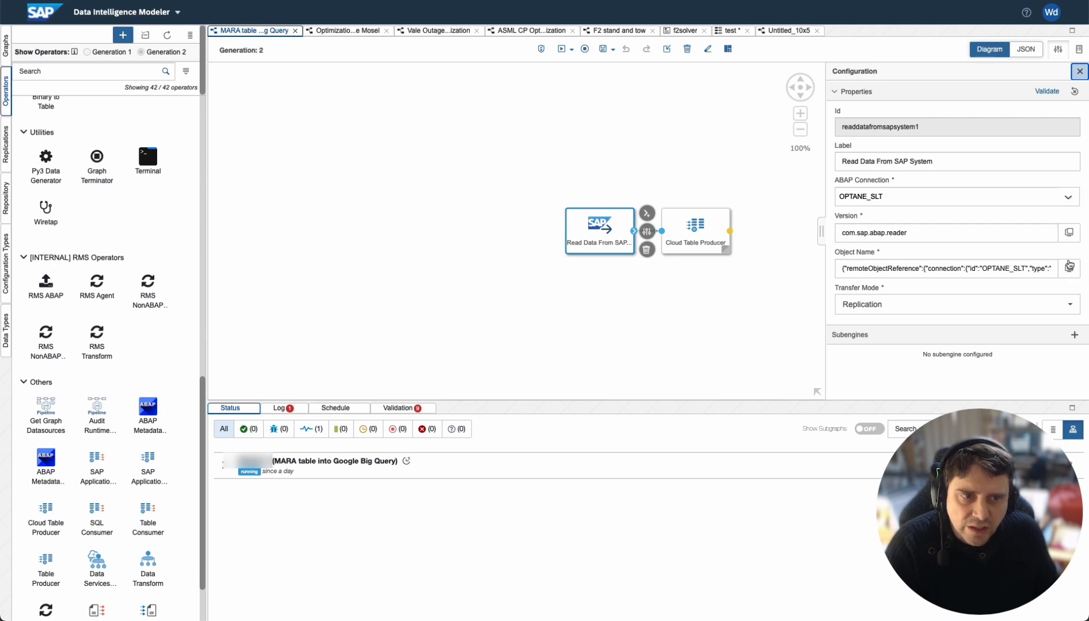
click(1070, 270)
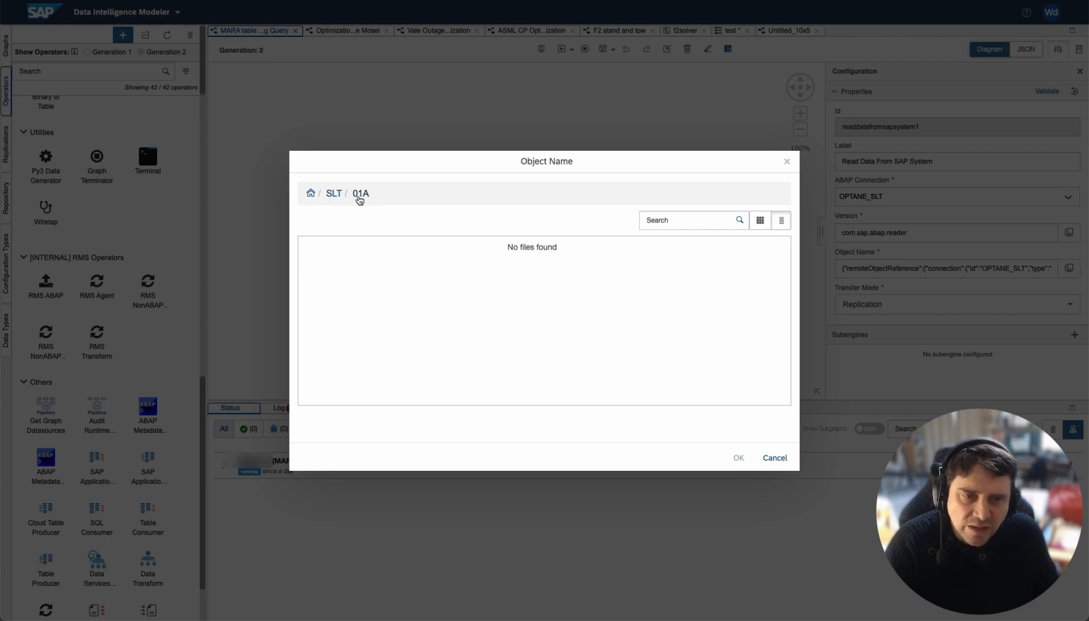
click(661, 224)
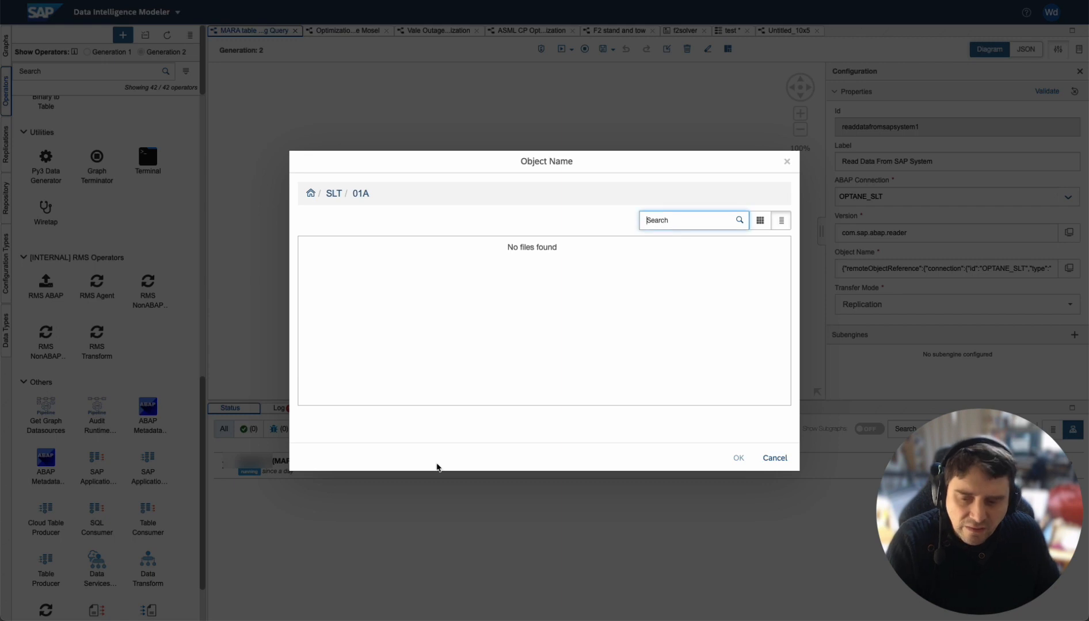
text(MARA)
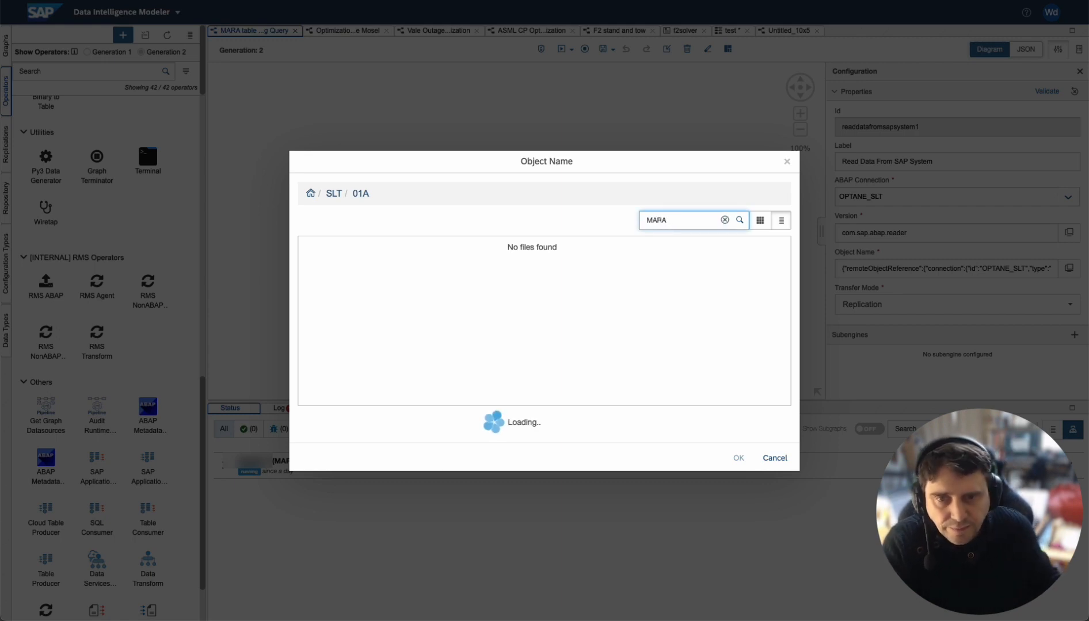
scroll(428, 312, down, 3)
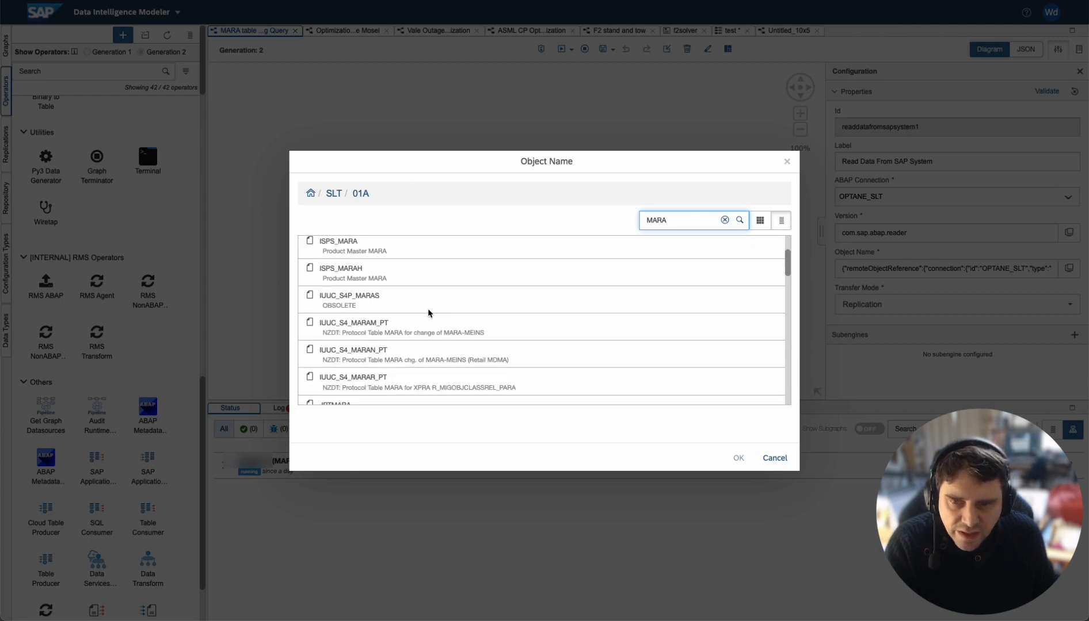
scroll(429, 312, down, 2)
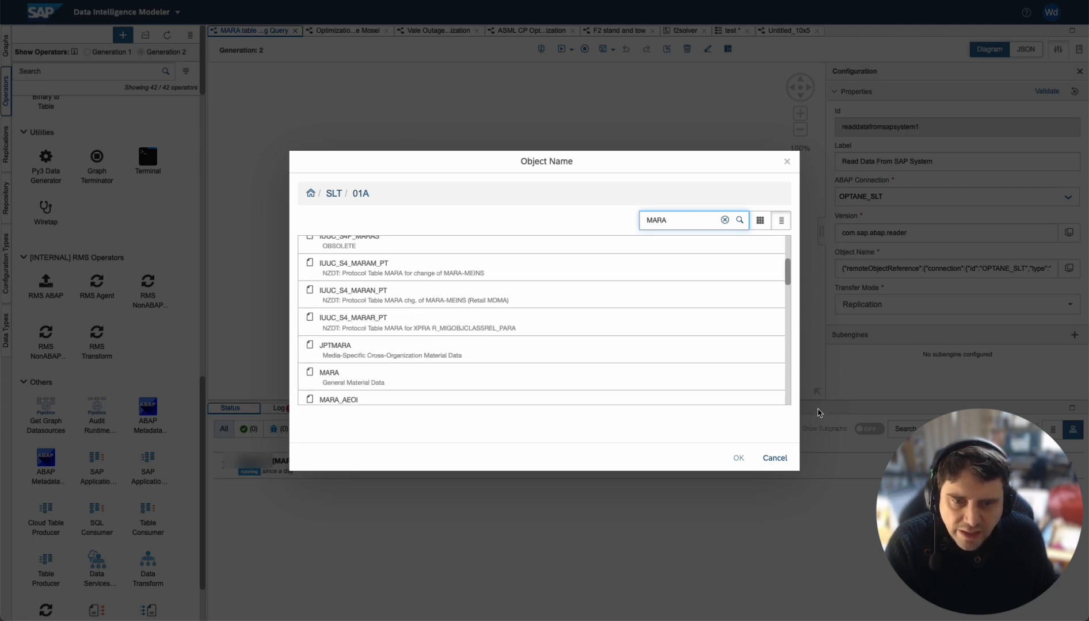
click(774, 458)
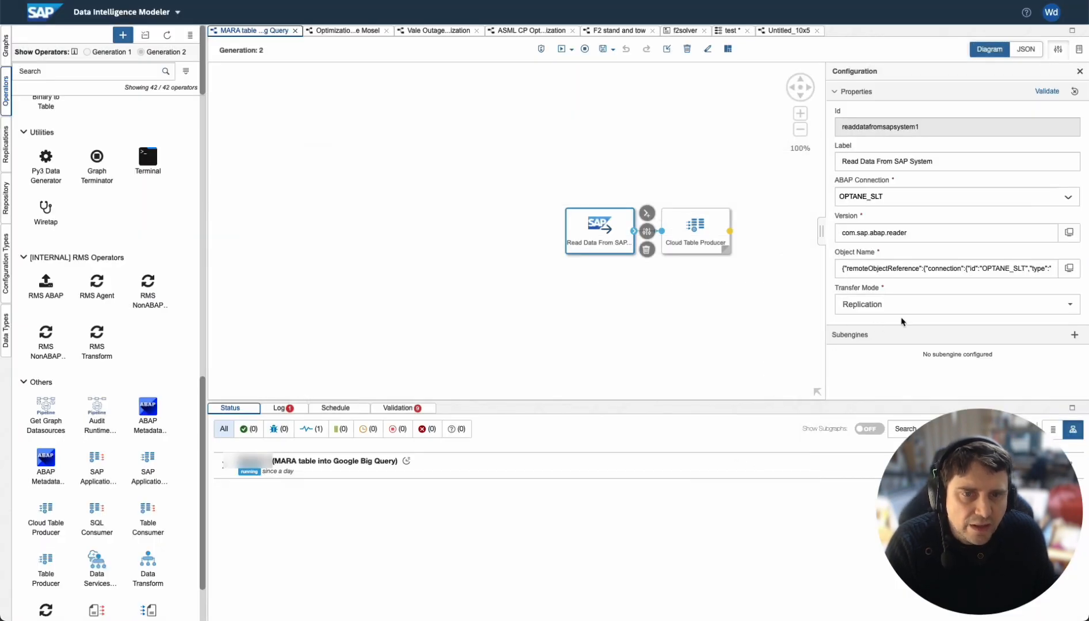
click(1077, 310)
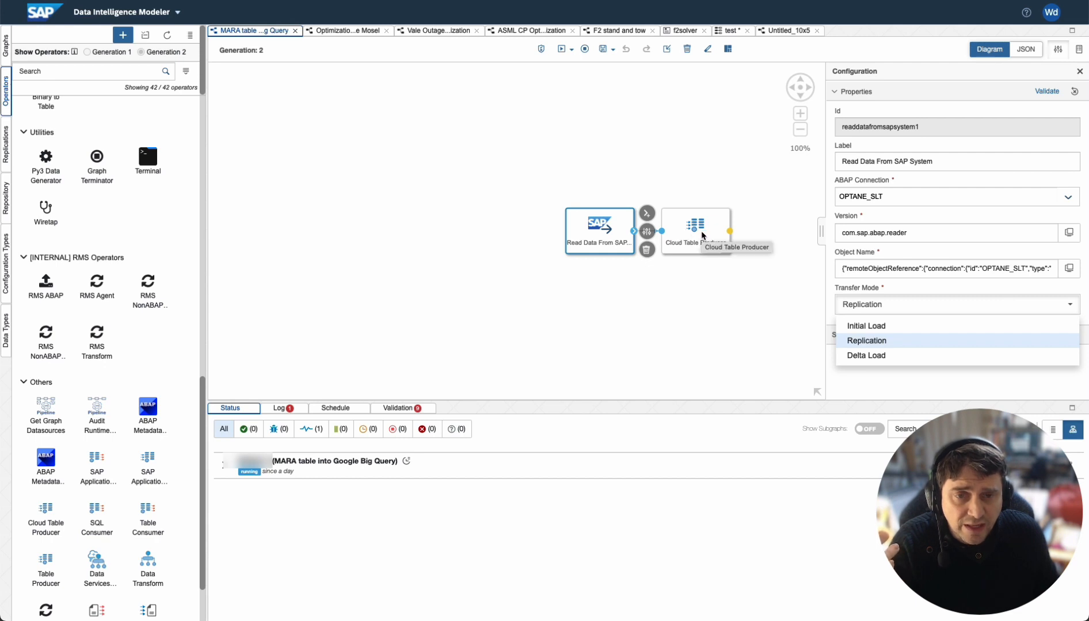
Step: Open the Cloud Table Producer target configuration and review its service options and target column mappings
click(702, 235)
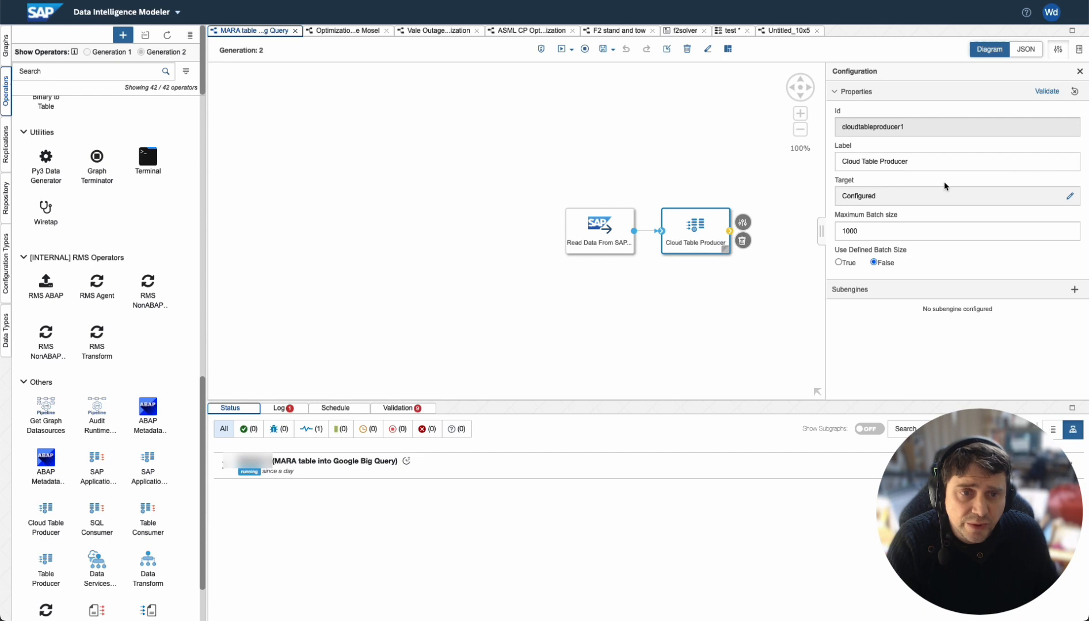
click(1070, 197)
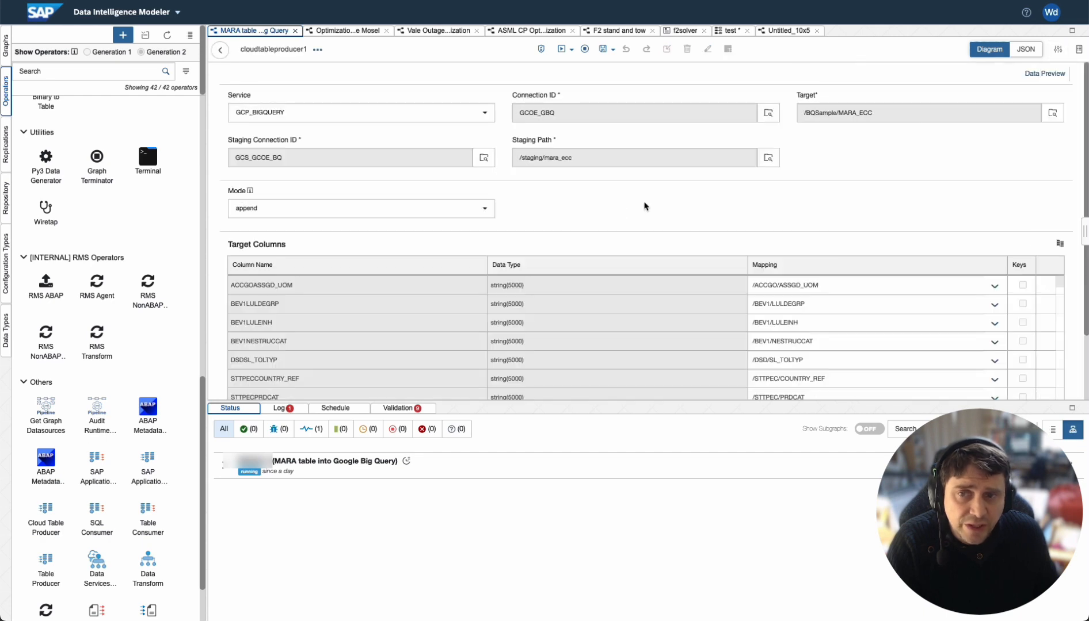
click(485, 114)
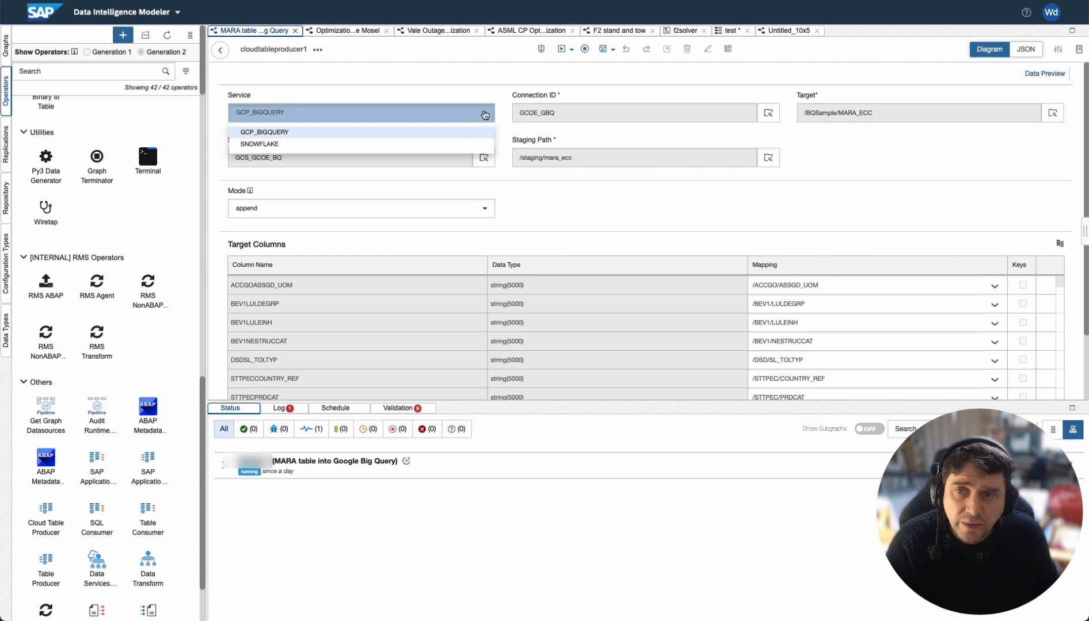
click(479, 98)
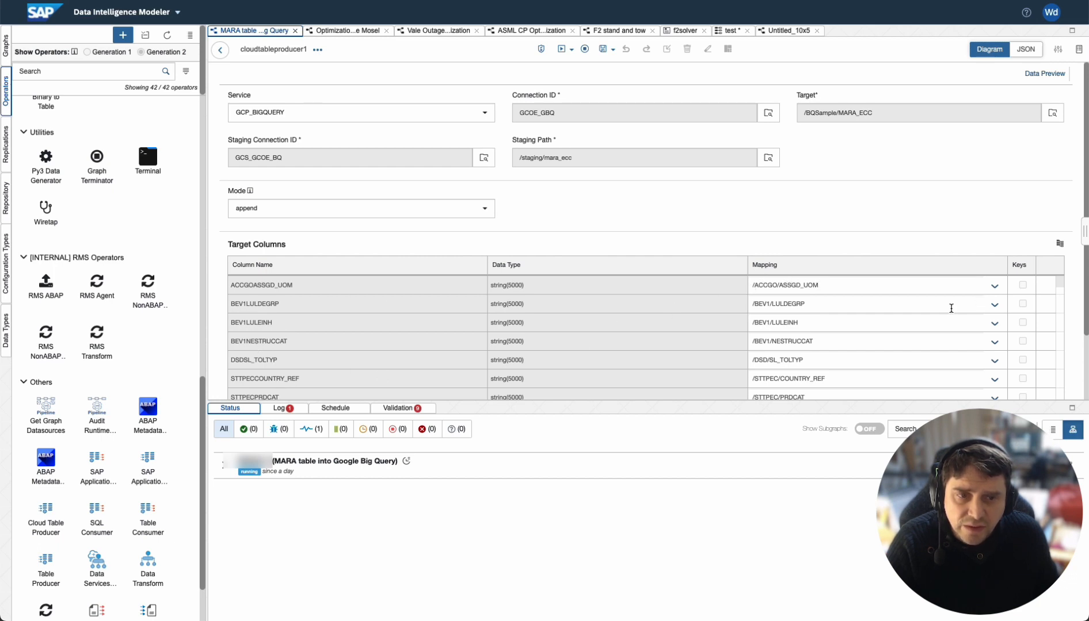
scroll(843, 368, down, 5)
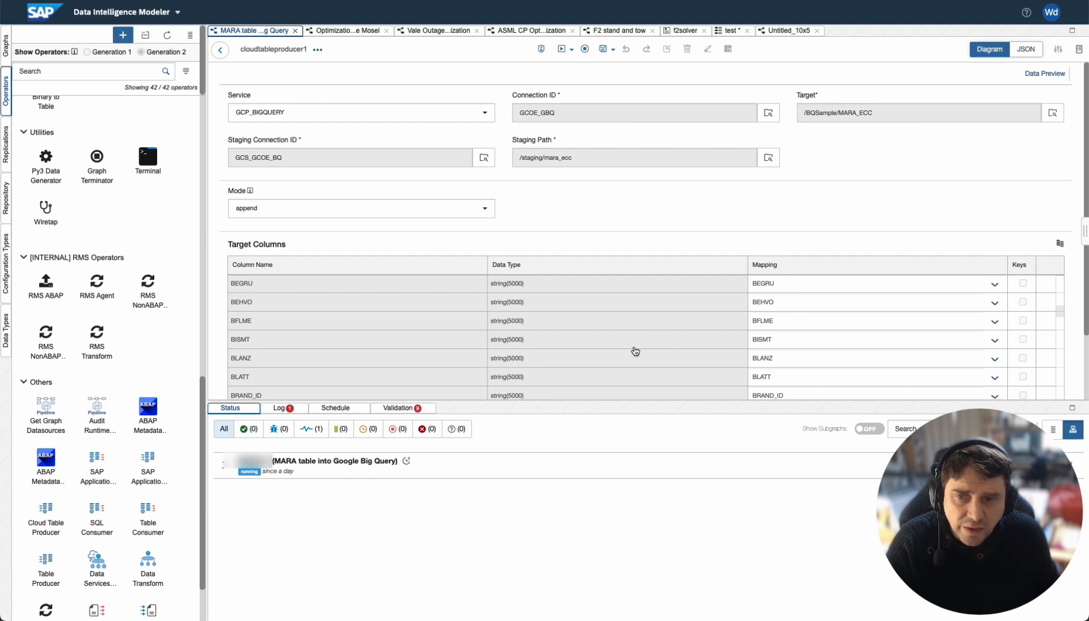
scroll(799, 339, up, 5)
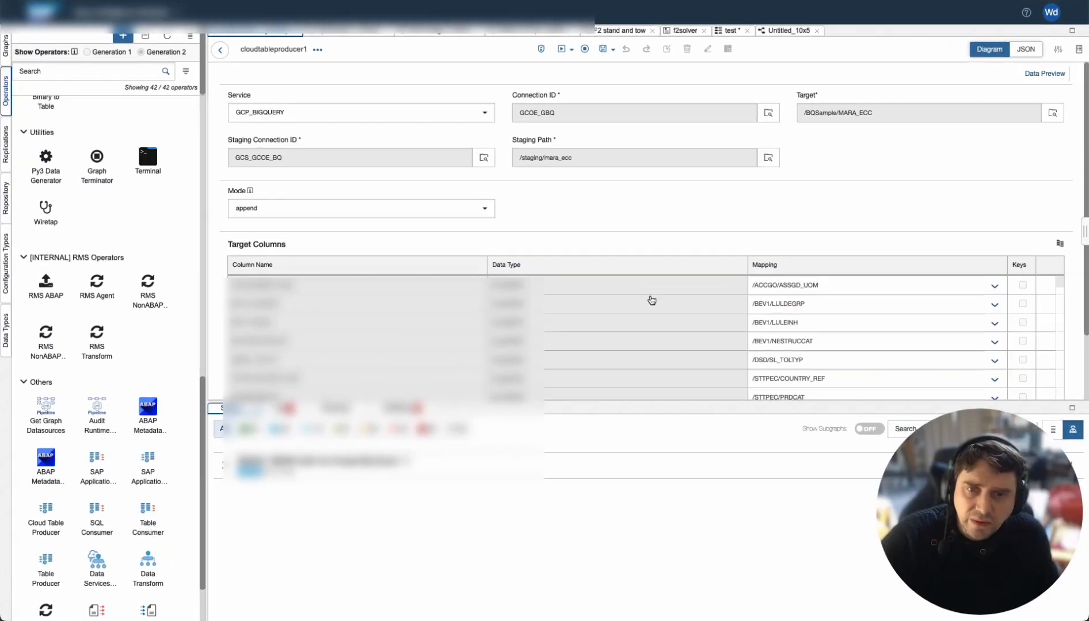
Step: Switch to Excel to view the MARA_ECC CREATE TABLE column definitions and return to the browser
key(ctrl+Up)
click(717, 363)
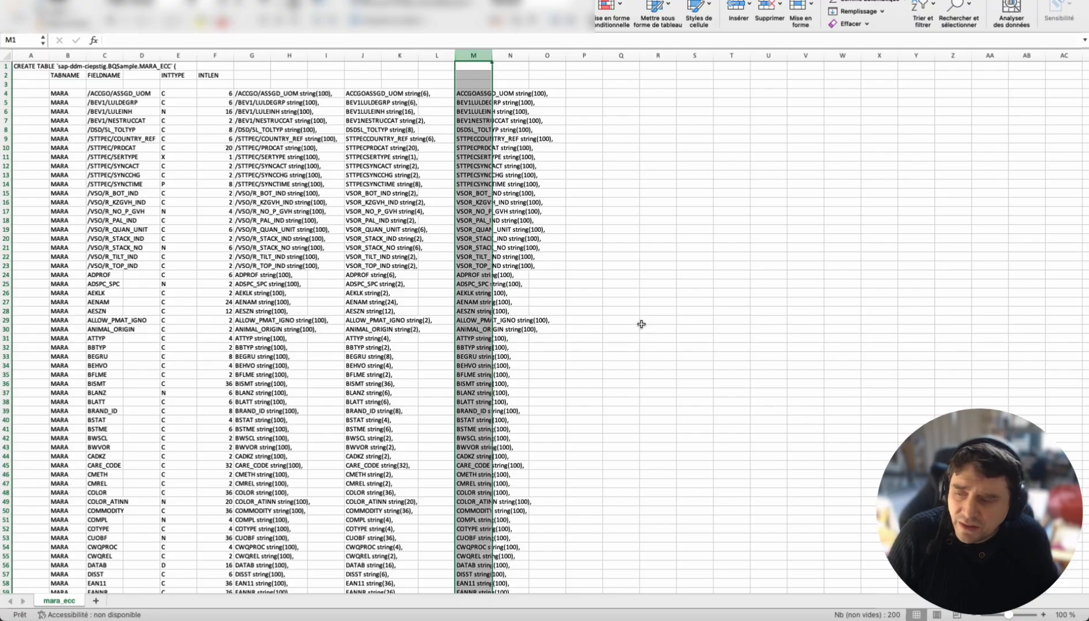
key(ctrl+Up)
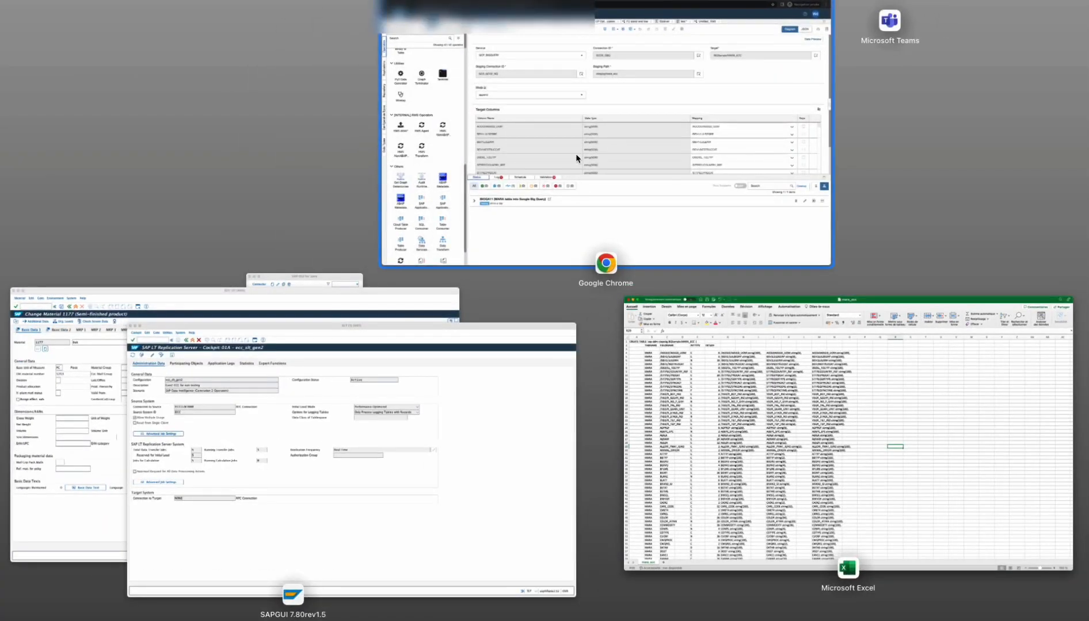
click(576, 158)
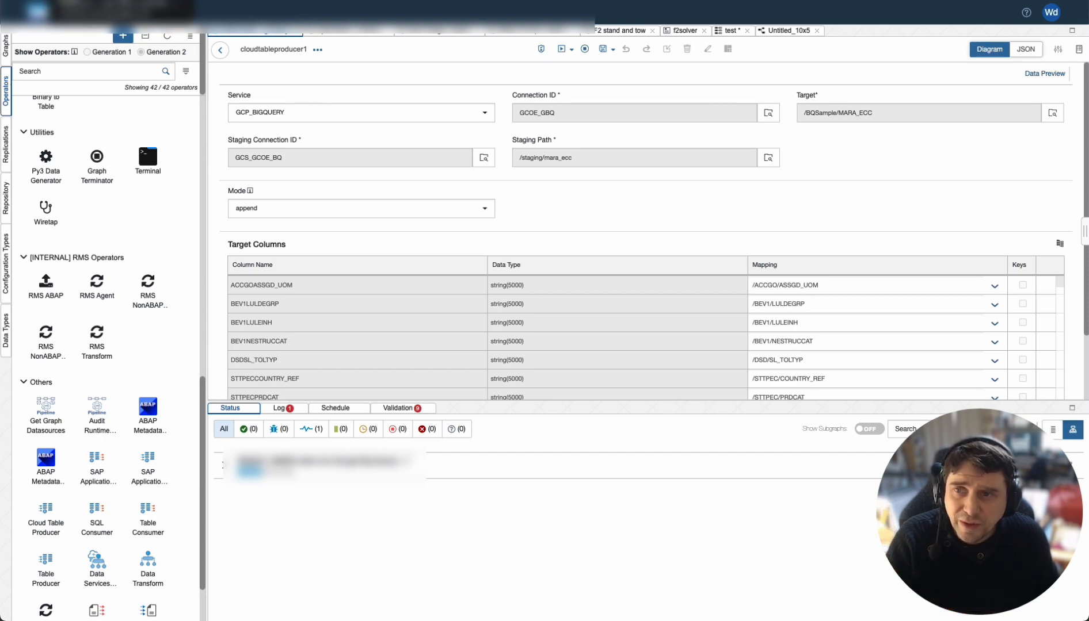
Step: Switch to BigQuery, expand the BQSample dataset and run the MARA_ECC query
click(115, 1)
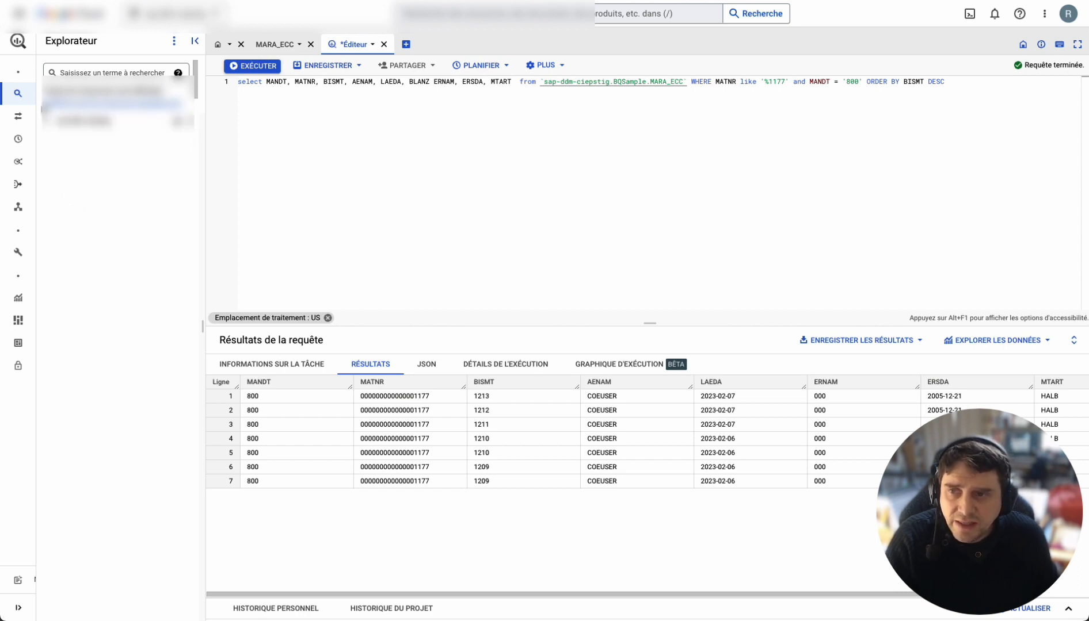
click(49, 121)
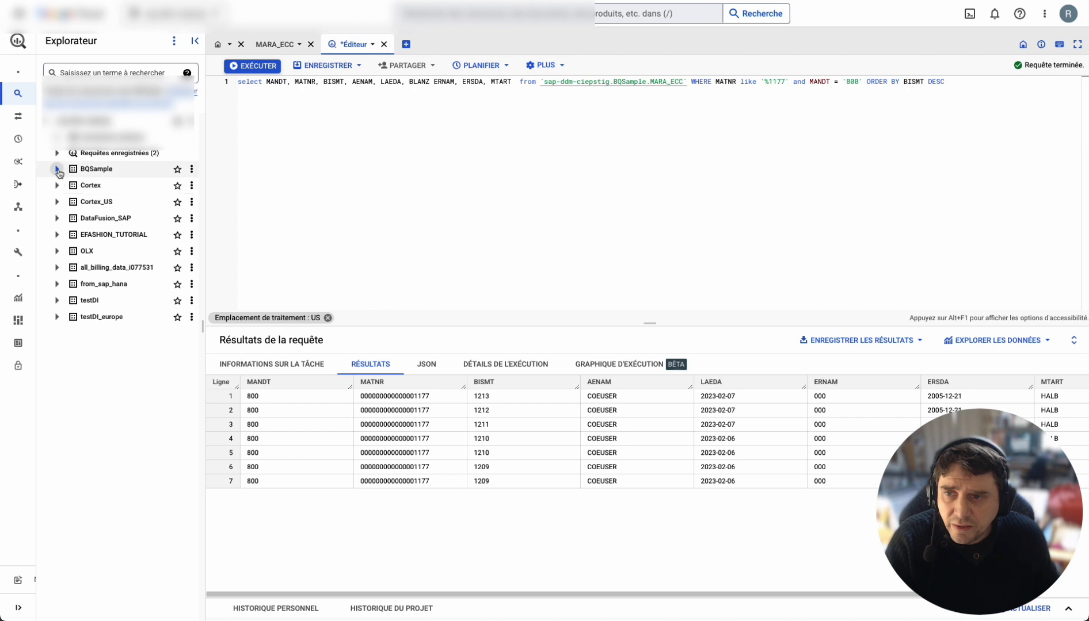
click(56, 168)
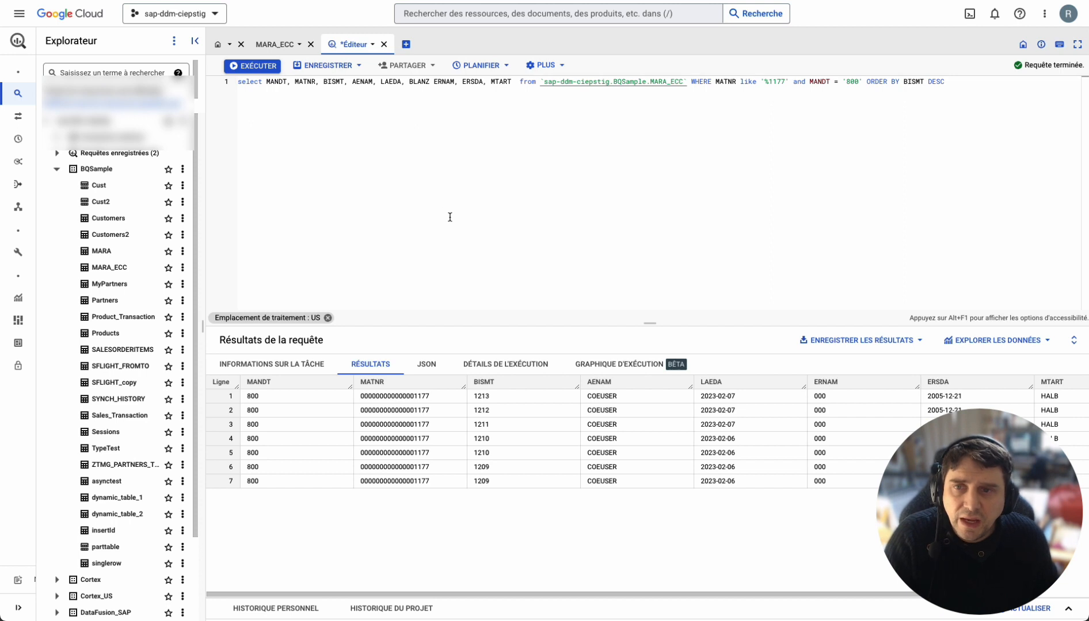
click(256, 66)
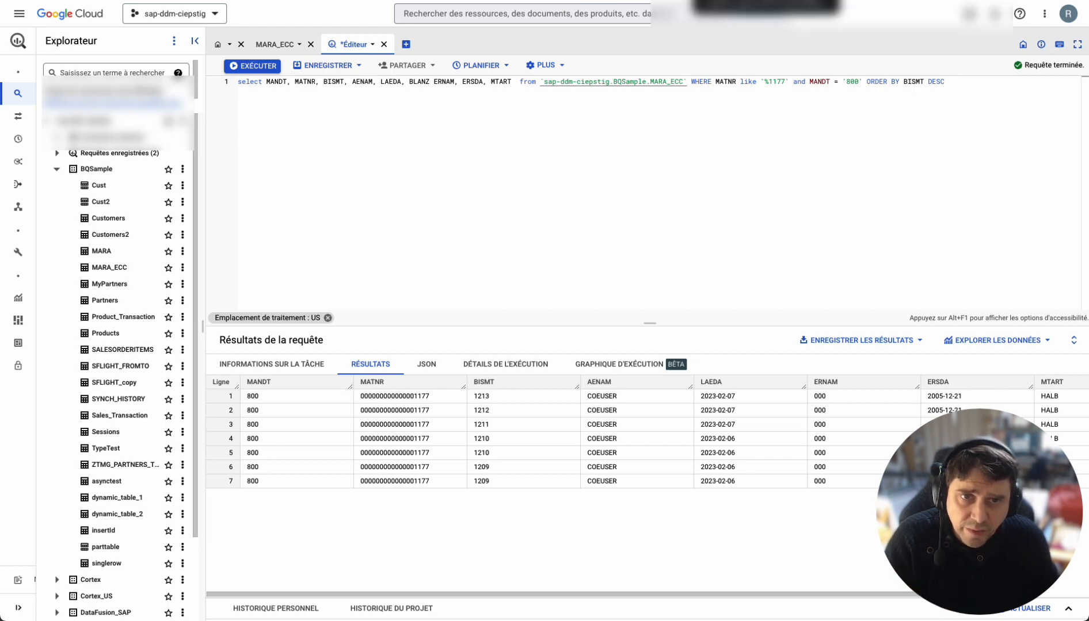
Step: Return to the MARA pipeline graph and save it before running
click(637, 2)
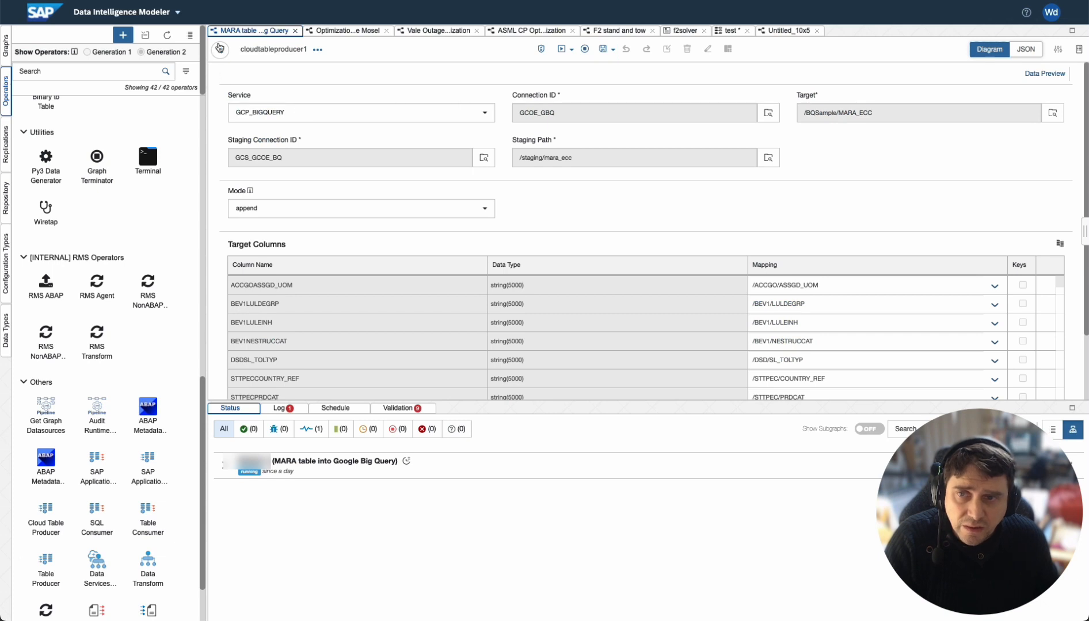
click(220, 48)
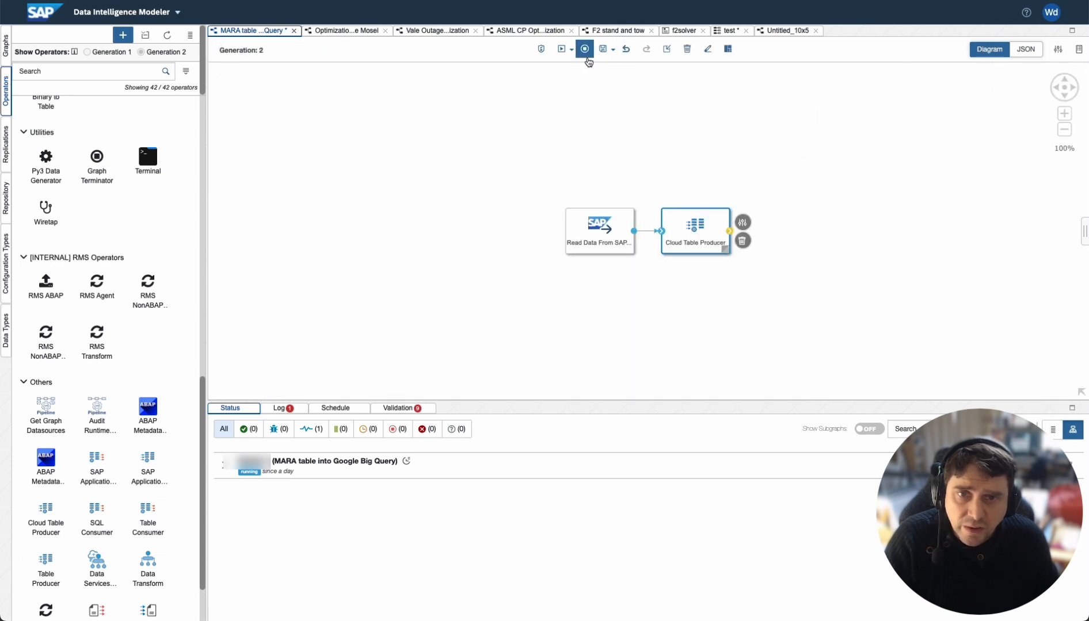
click(570, 49)
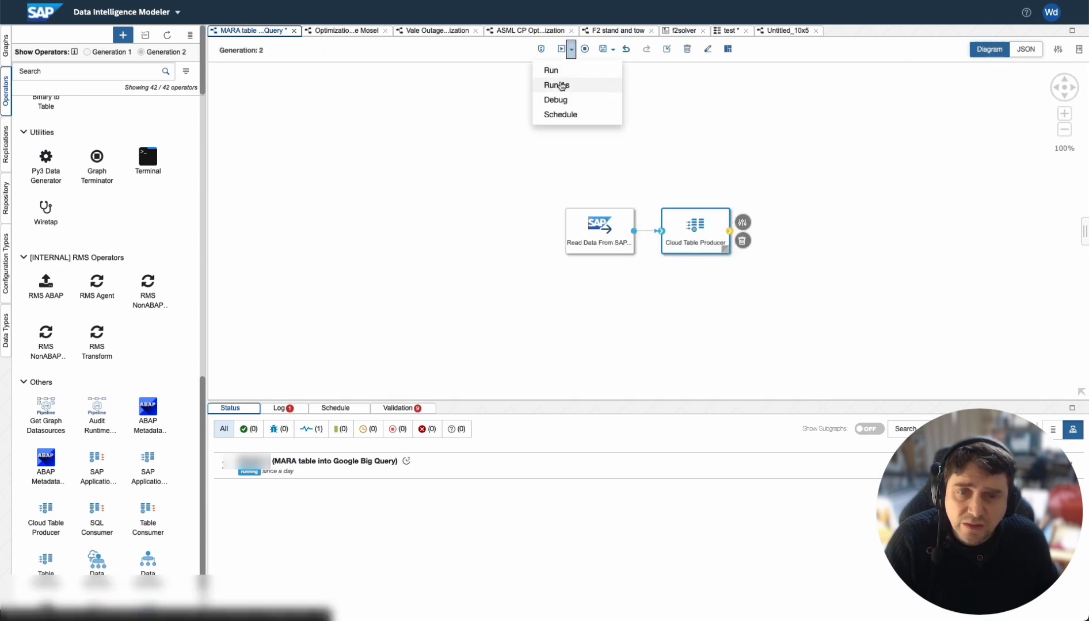
click(557, 85)
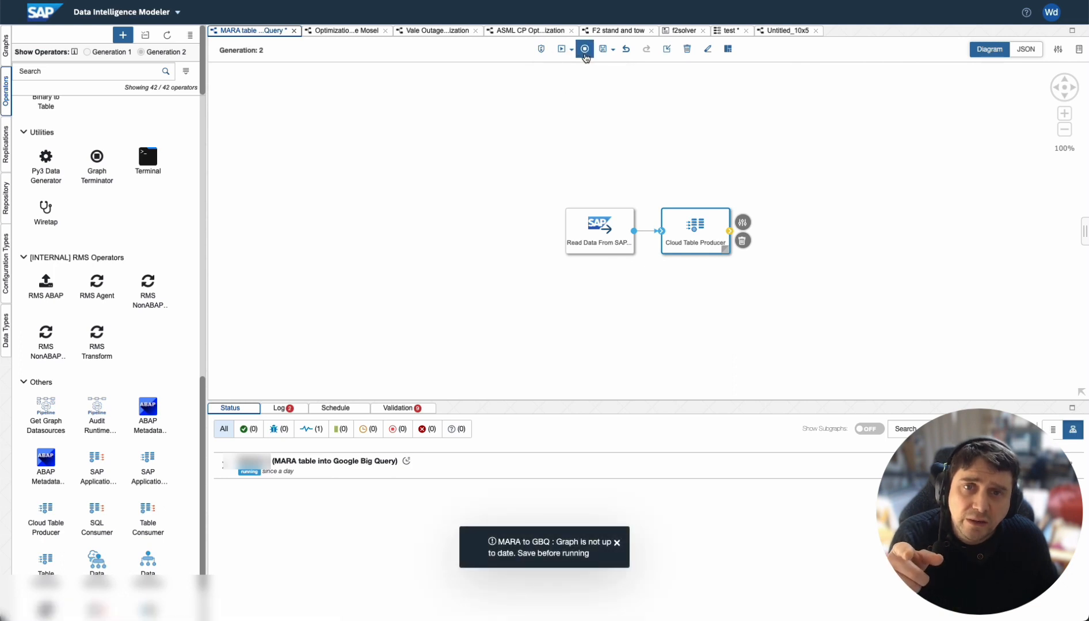
click(602, 48)
Step: Fill the Run As dialog with run name fsdf, Capture Snapshot, Automatic Recovery and retry count 3, and cancel it
click(570, 50)
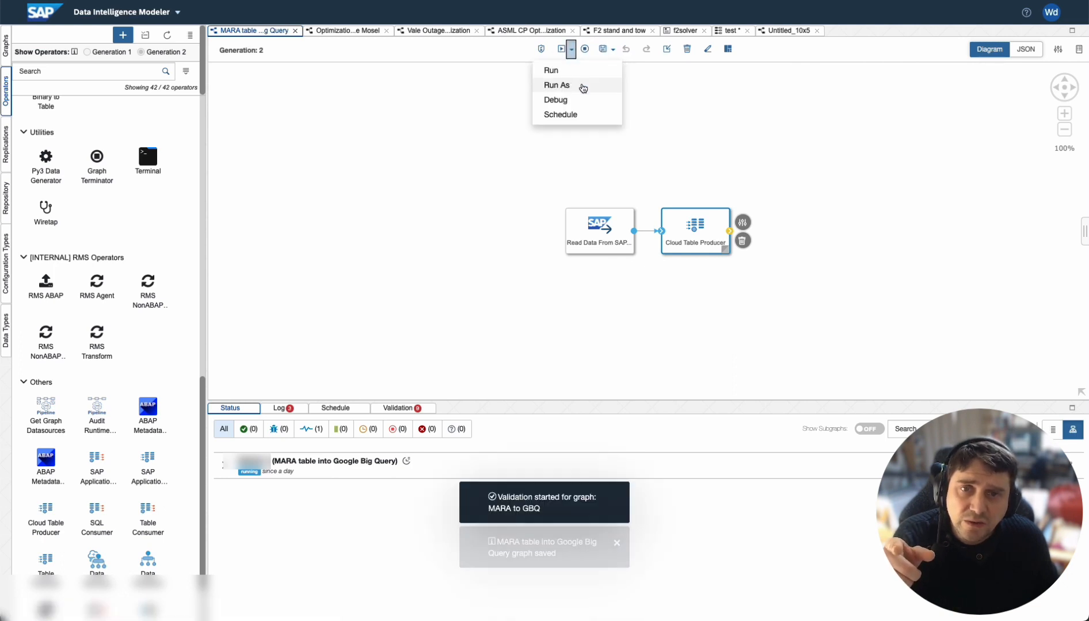
click(557, 85)
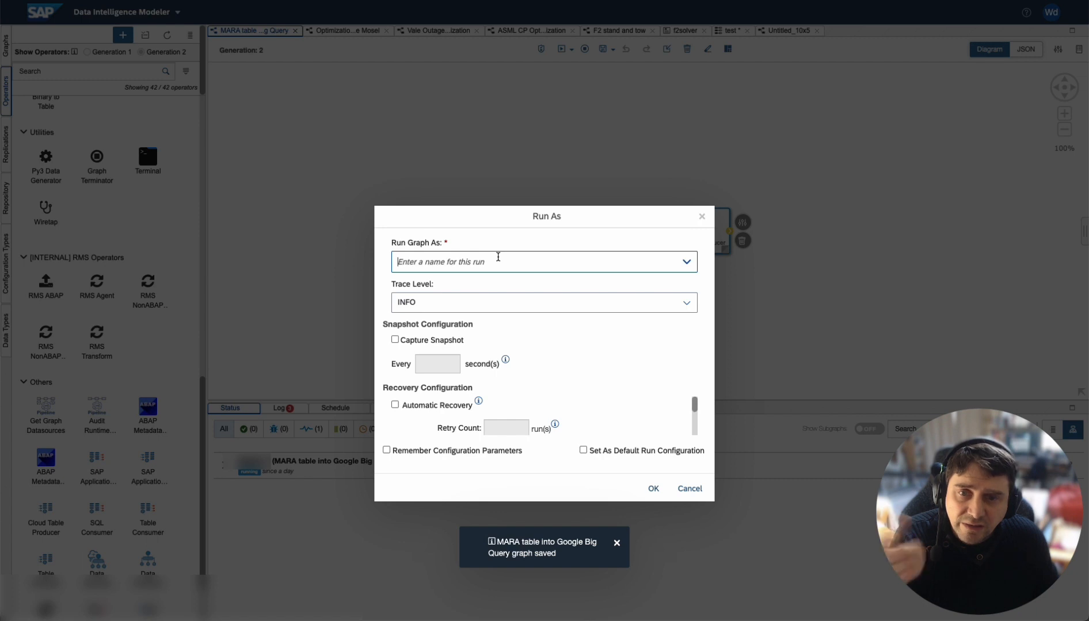
text(fsdf)
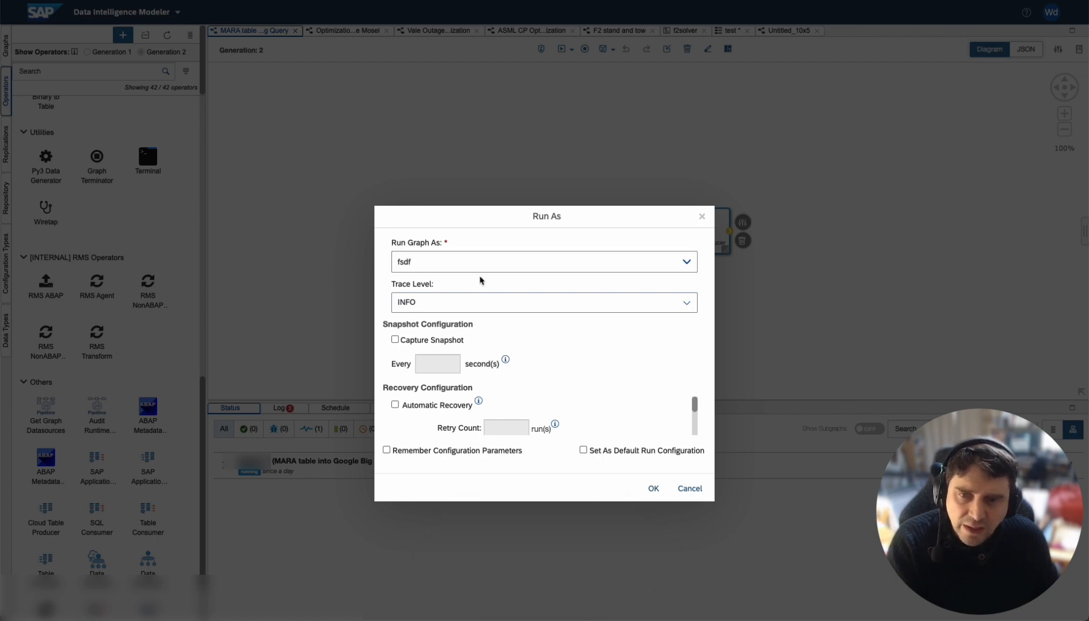
click(395, 340)
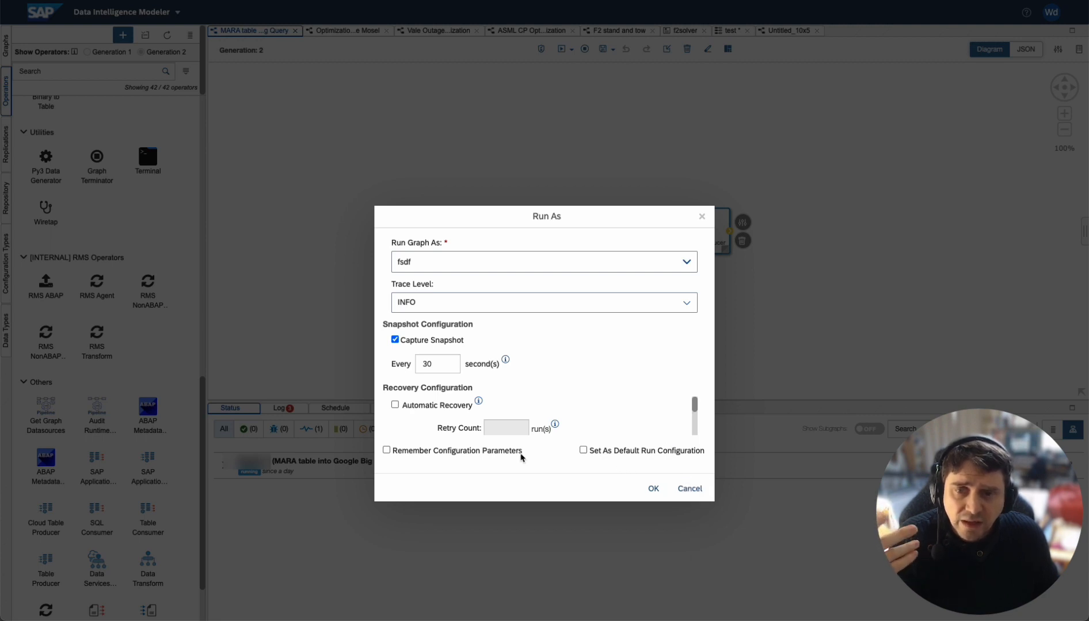
click(395, 405)
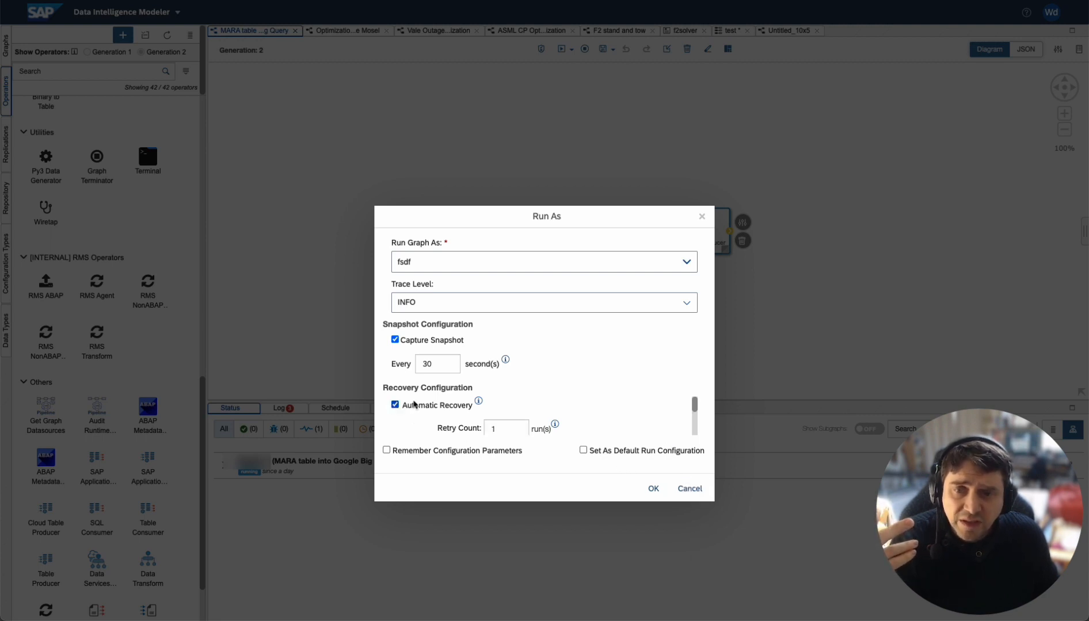
click(495, 430)
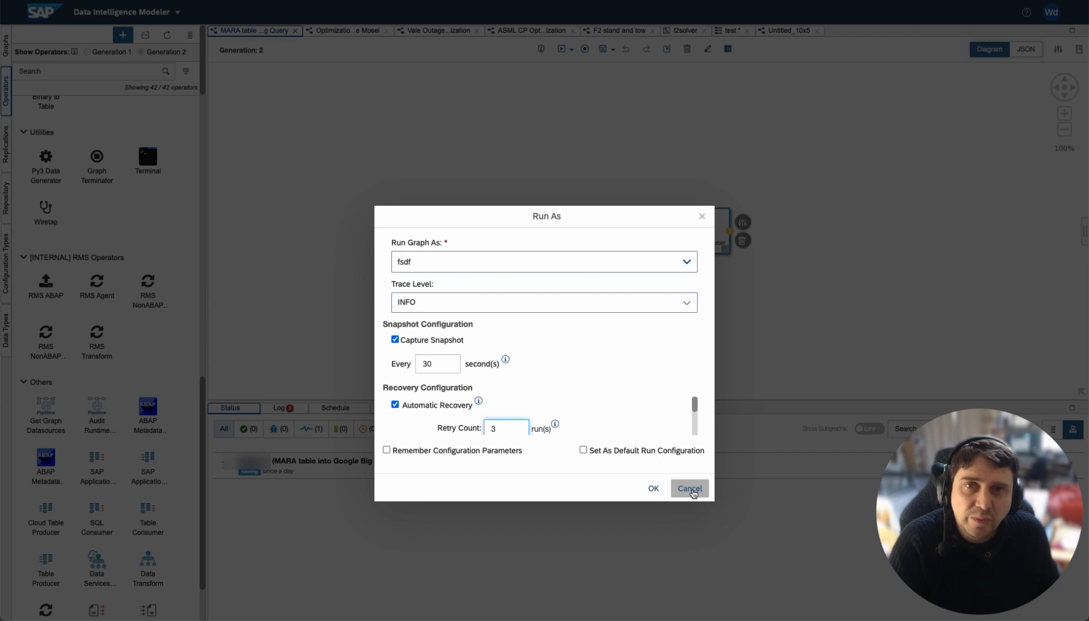
click(691, 491)
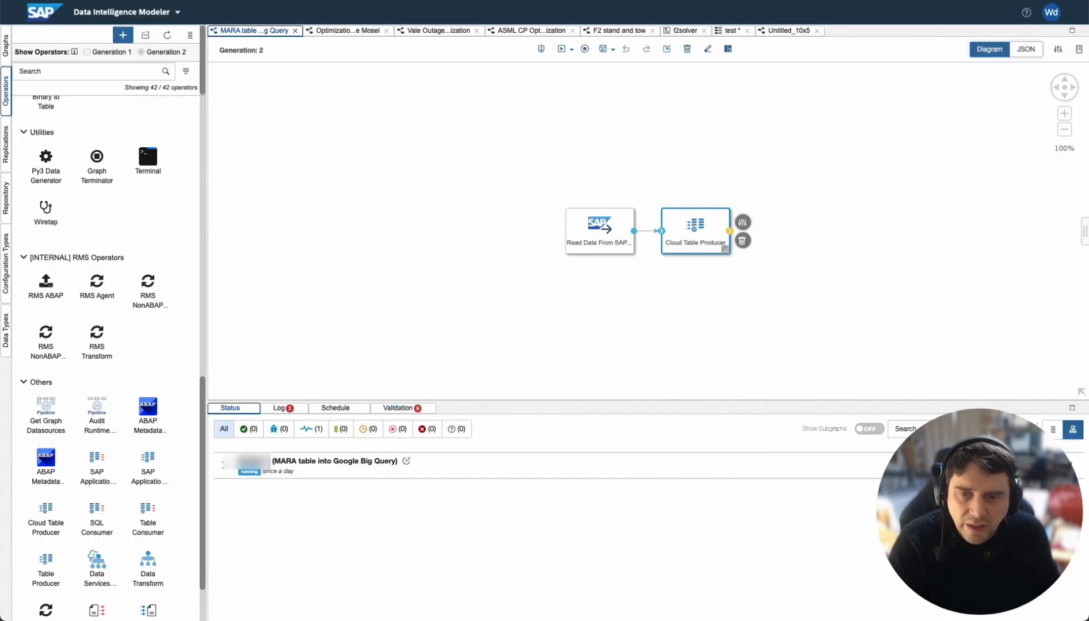
Step: Switch to the SAP GUI material 1177 screen, set its old material number to 1214 and save the change
mouse_move(511, 616)
key(ctrl+Down)
key(ctrl+Down)
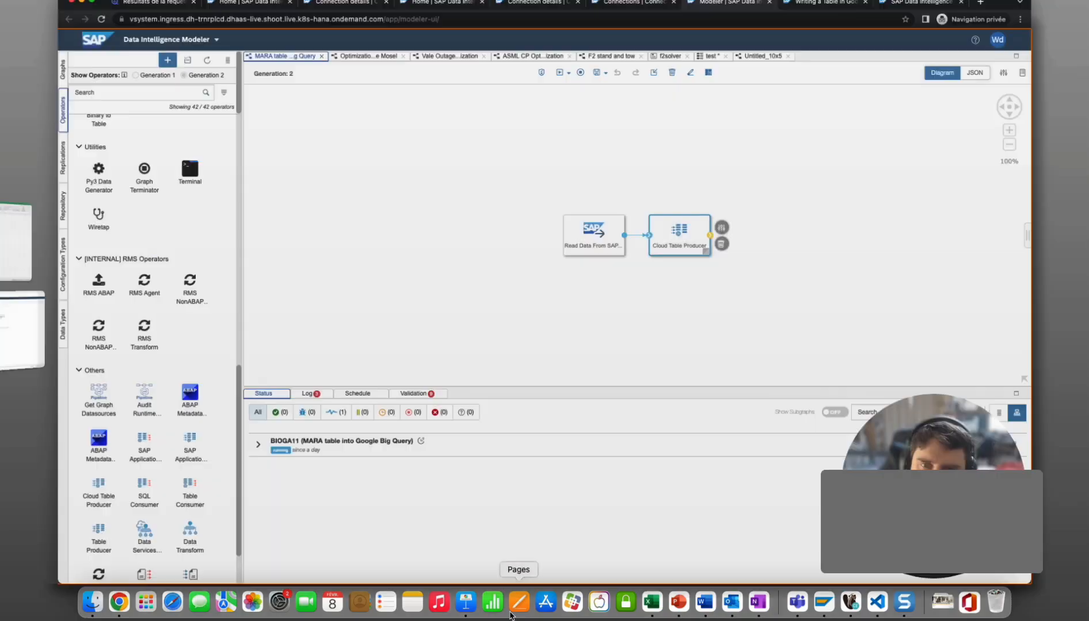
right_click(511, 614)
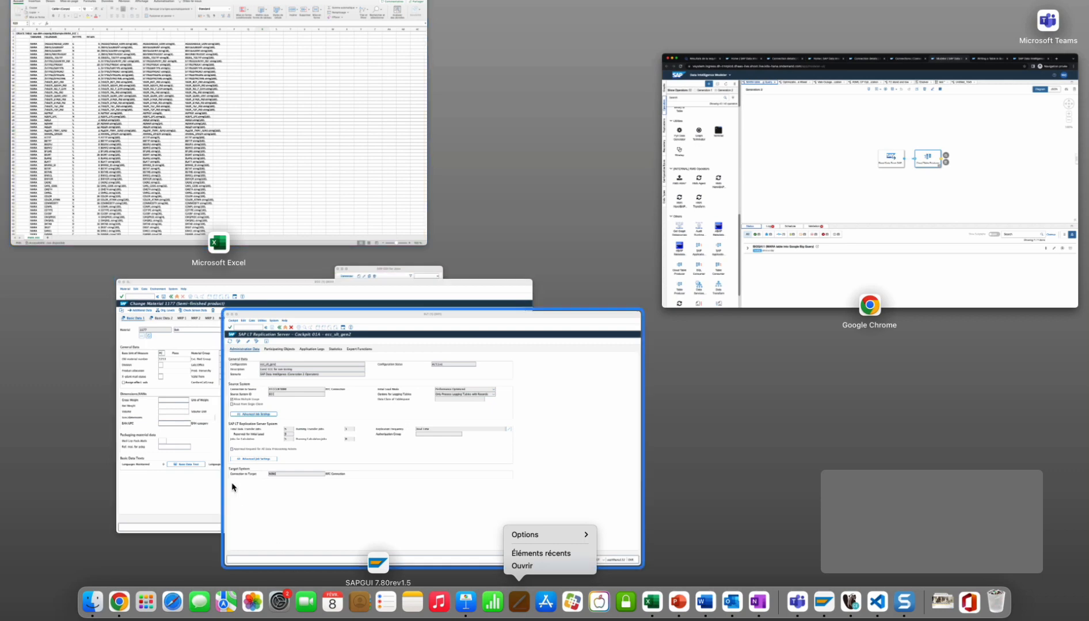
click(173, 433)
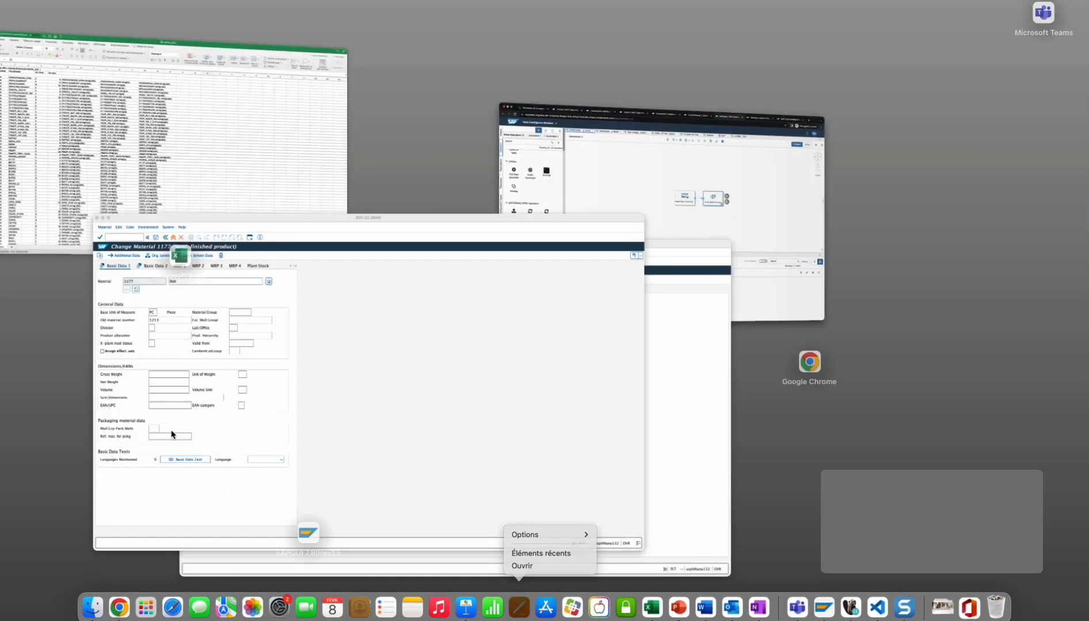
click(170, 165)
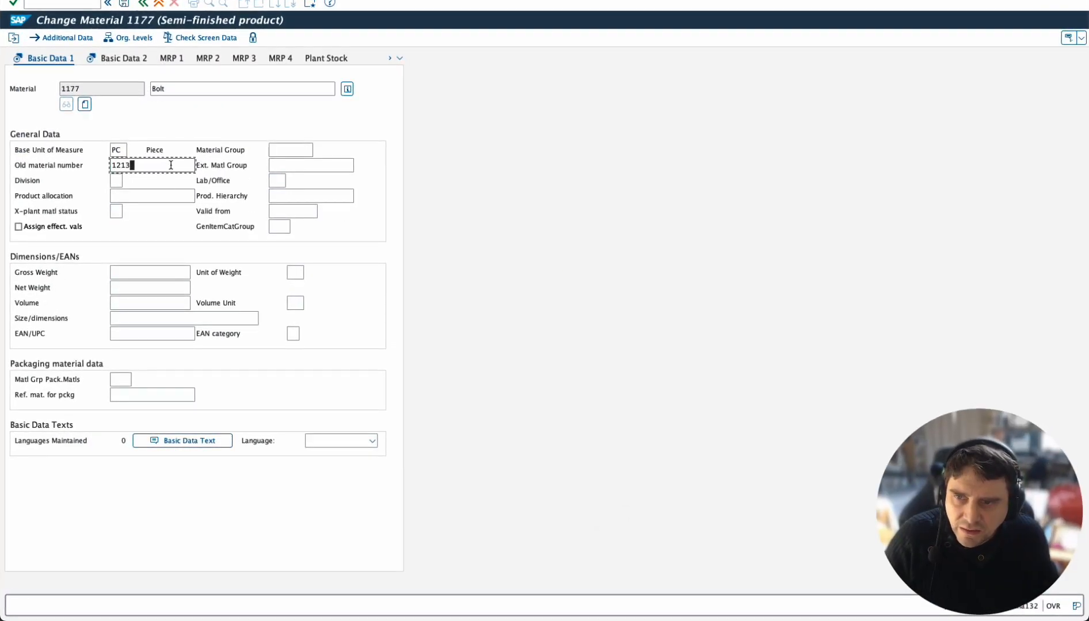
key(BackSpace)
text(4)
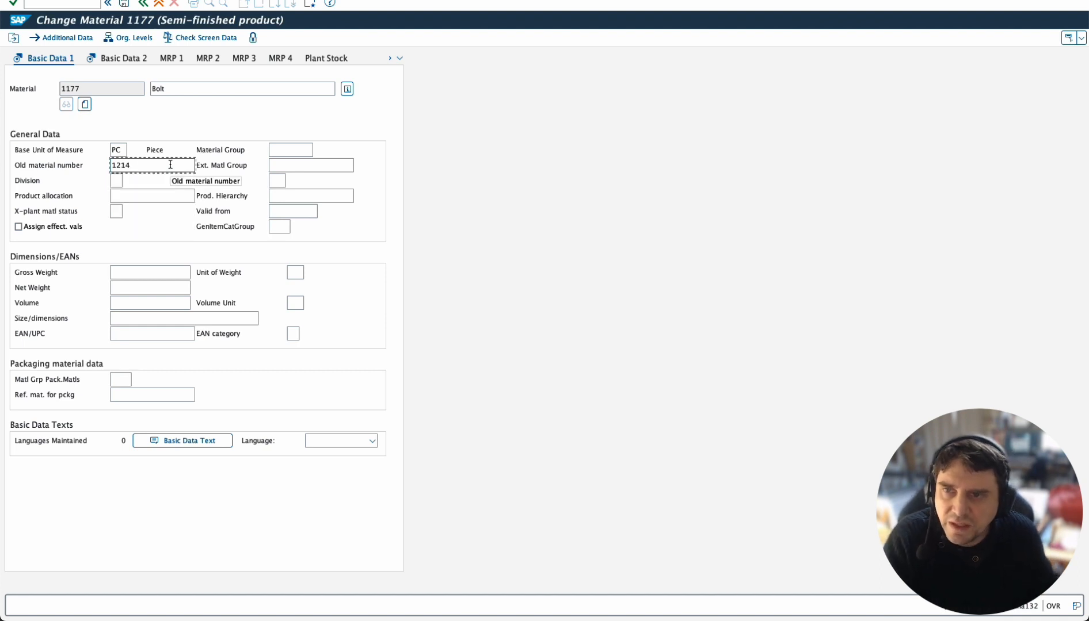
click(130, 5)
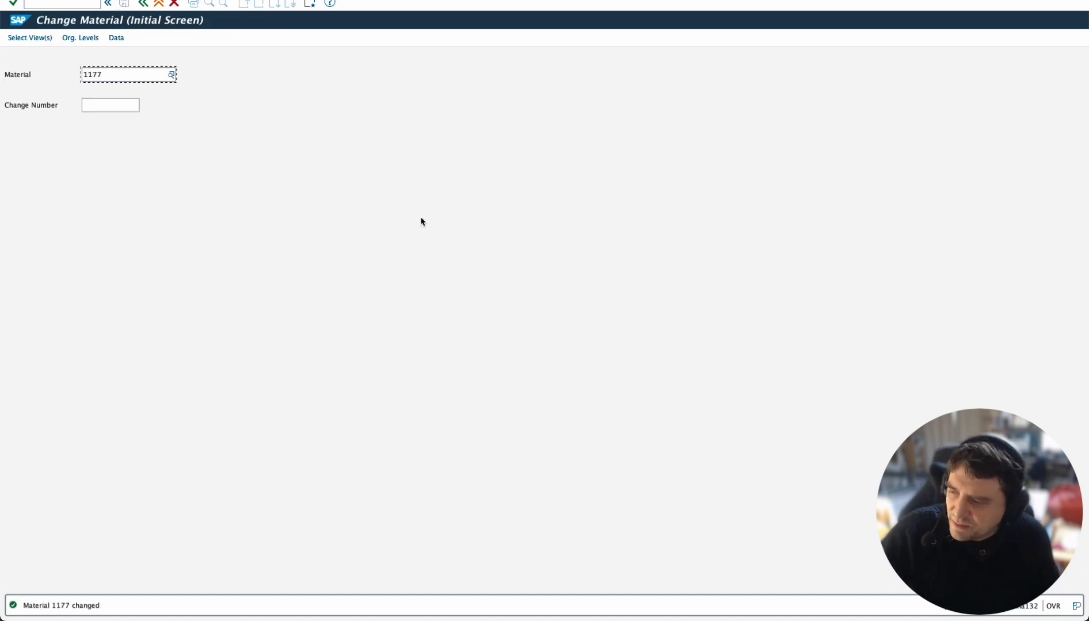
Step: Switch to the BigQuery console and rerun the MARA_ECC query for material 1177
key(ctrl+Down)
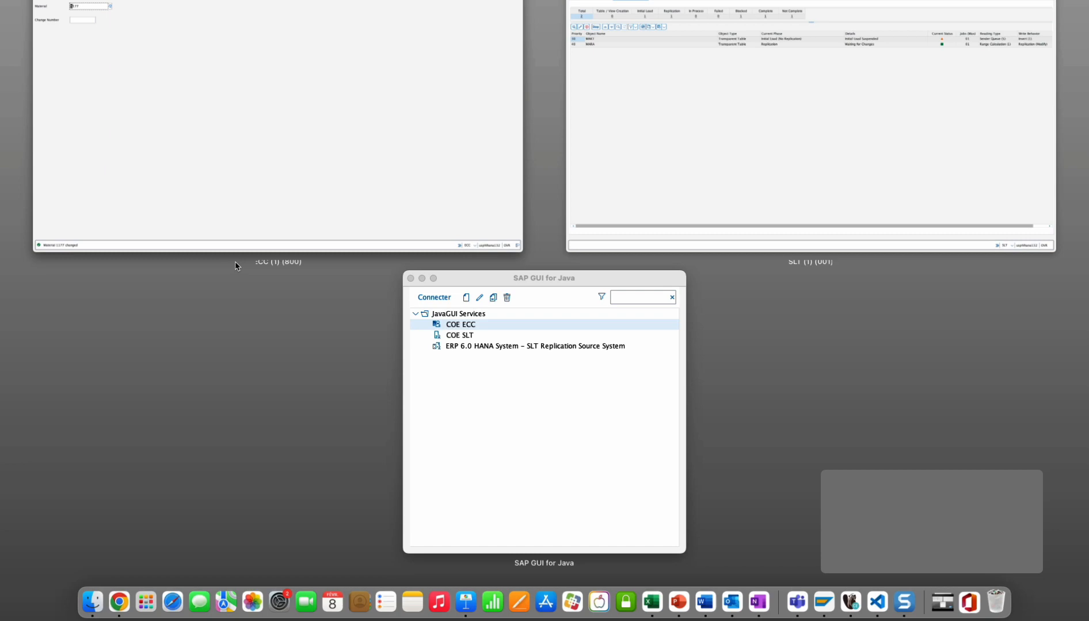
click(235, 266)
key(ctrl+Up)
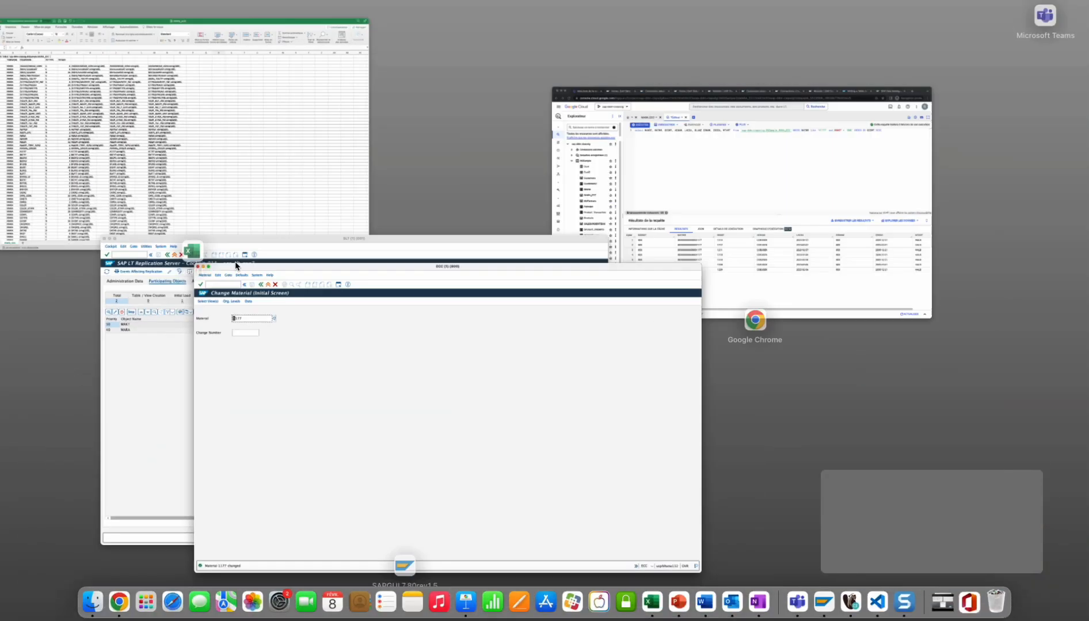
click(658, 225)
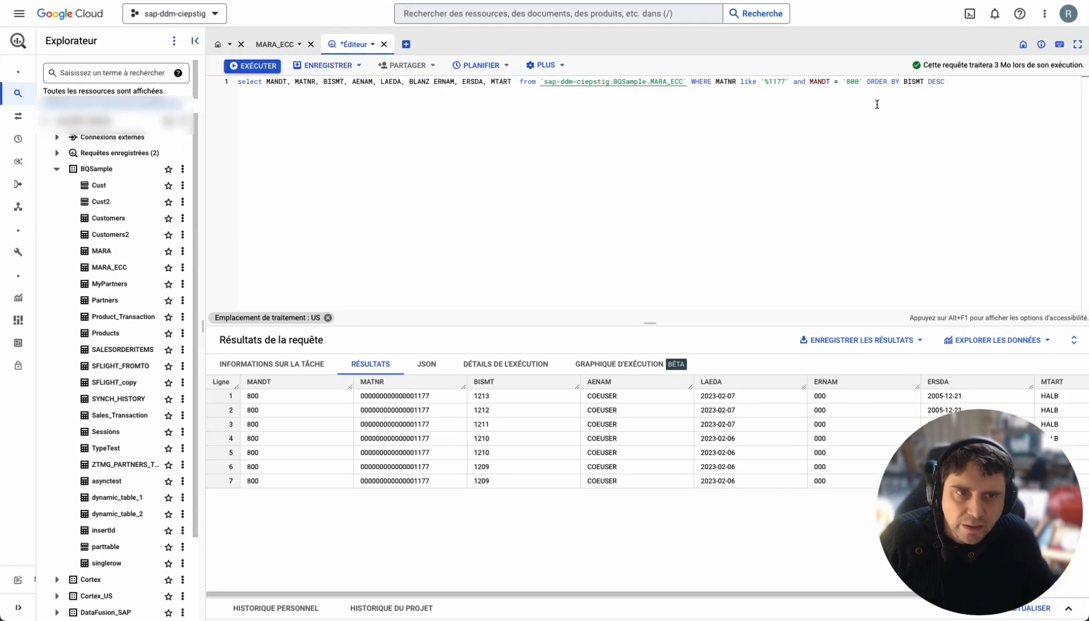
click(249, 66)
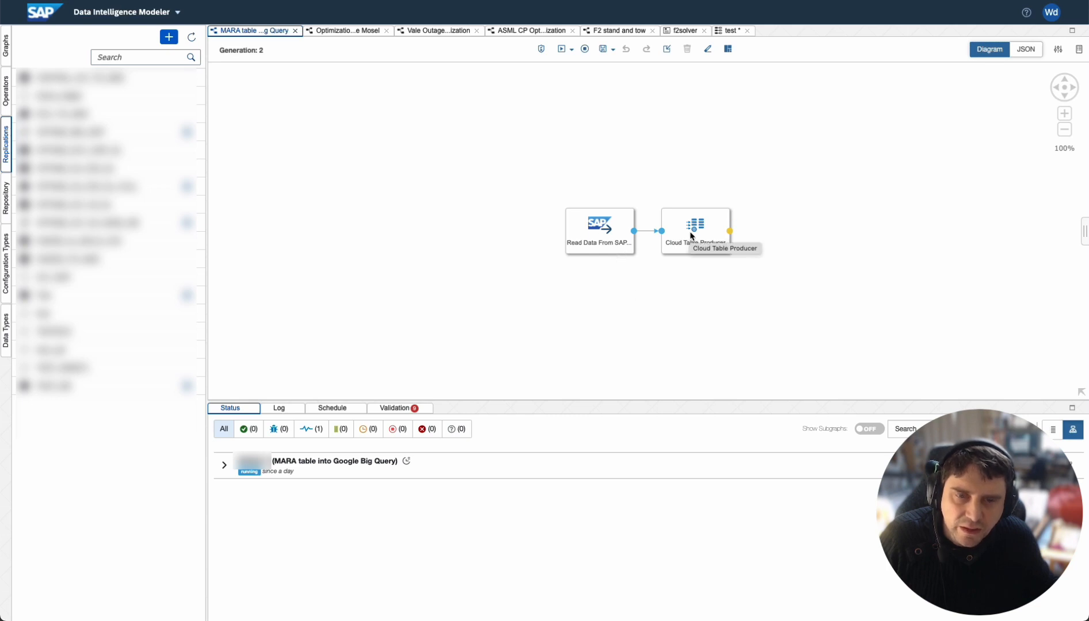
Step: Open the test replication and set its source connection to OPTANE_SLT (ABAP) and target connection to GCOE_GCS (GCS)
click(722, 34)
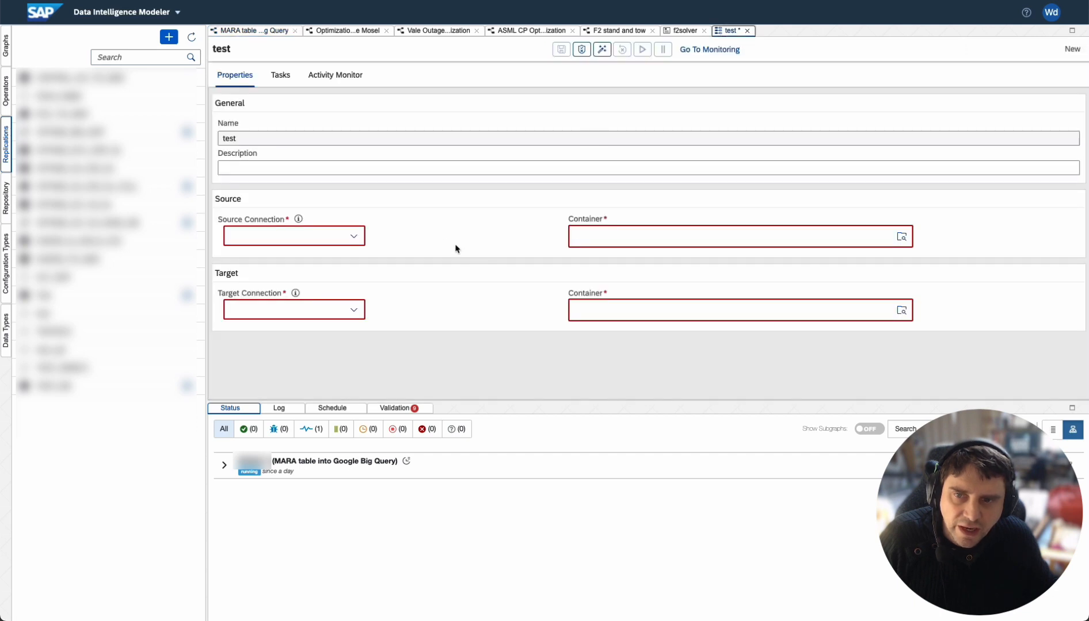
click(356, 237)
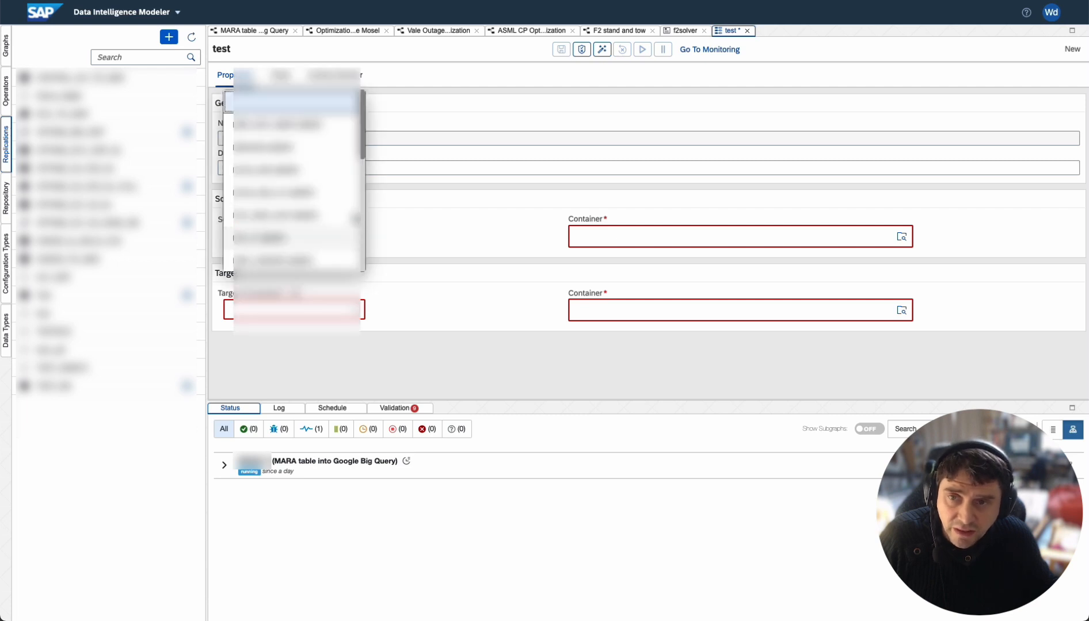
drag(362, 149, 373, 213)
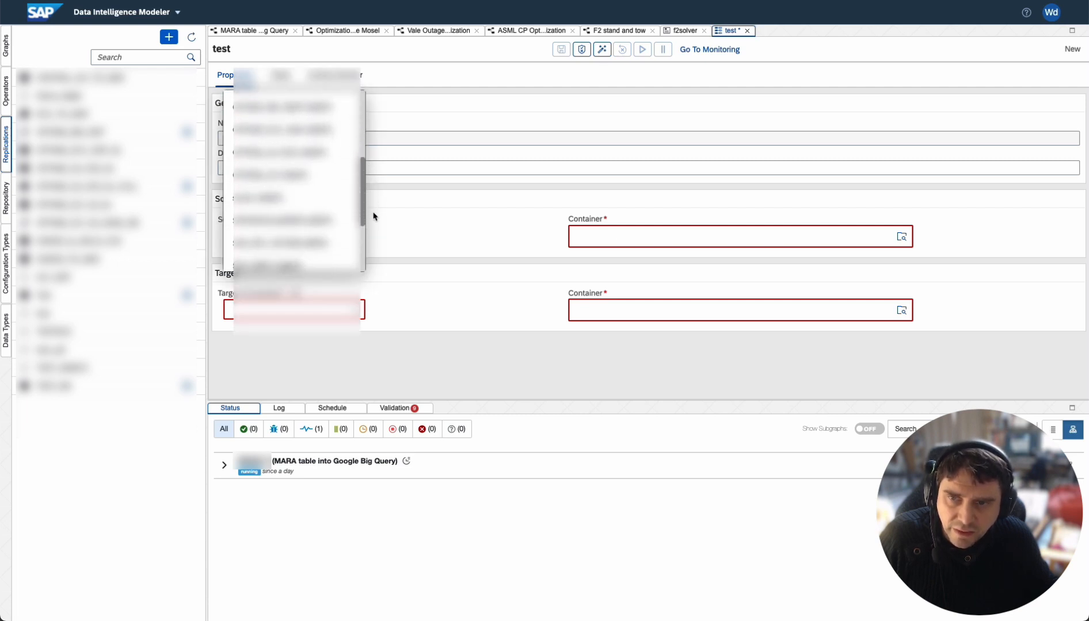
click(339, 176)
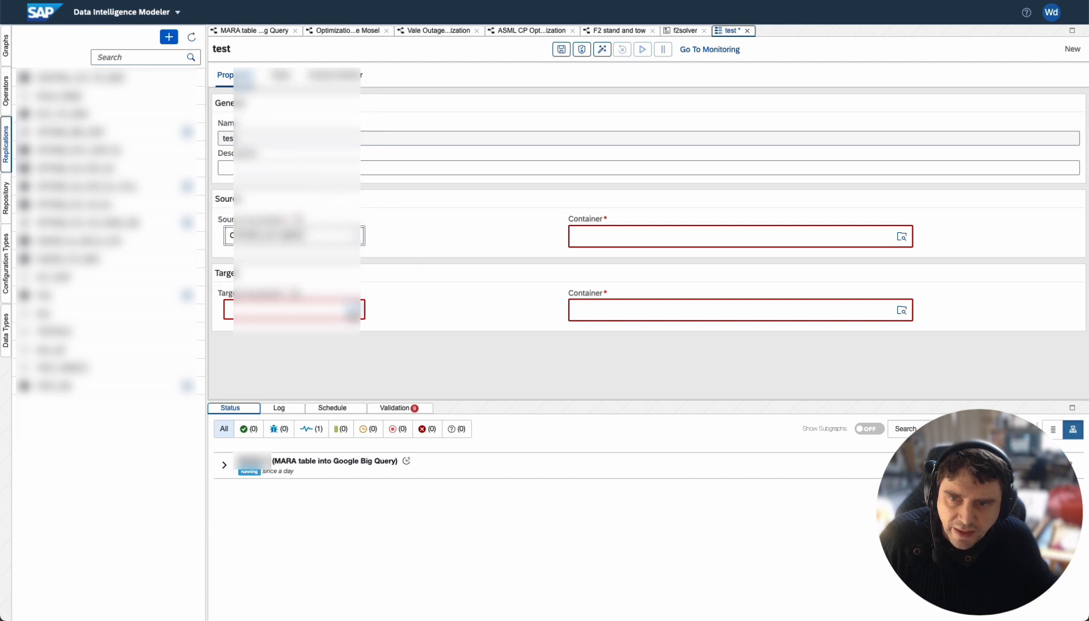
click(358, 311)
scroll(364, 199, down, 5)
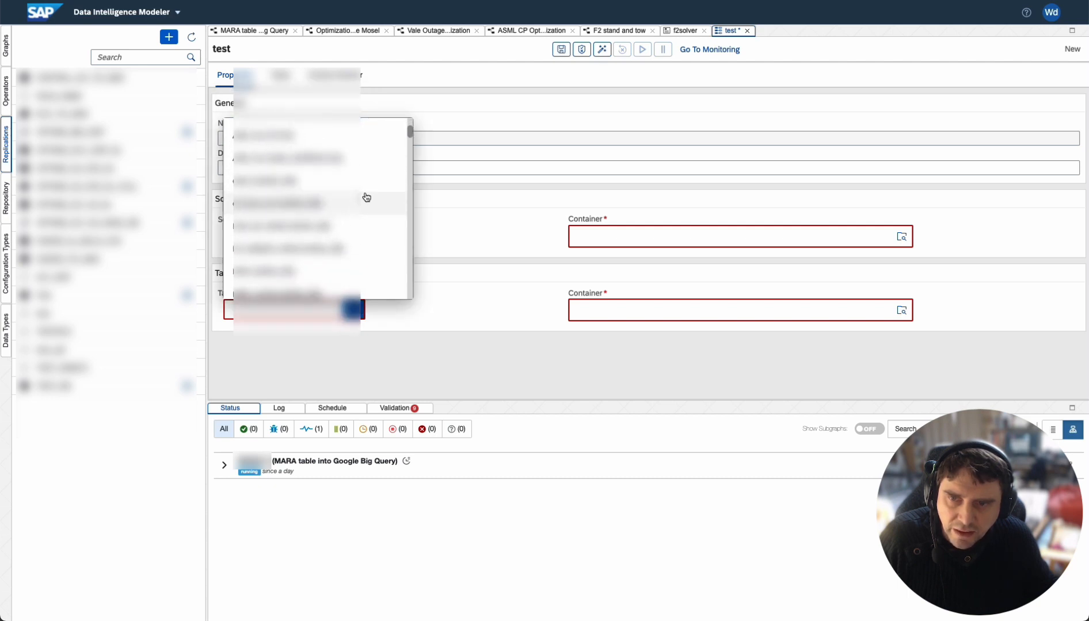
scroll(364, 201, down, 5)
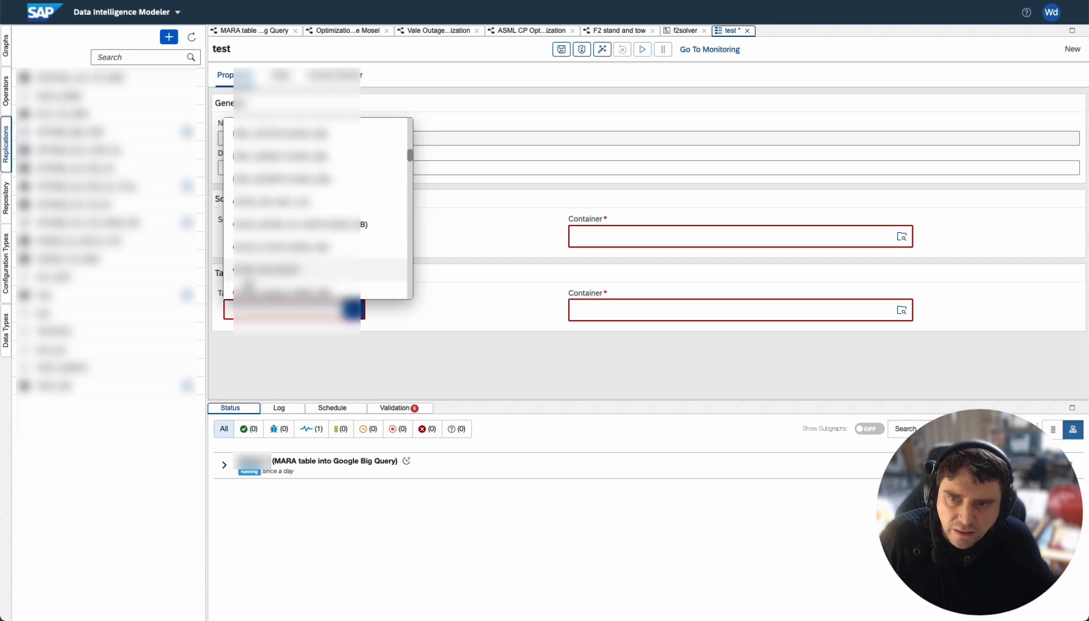
click(247, 272)
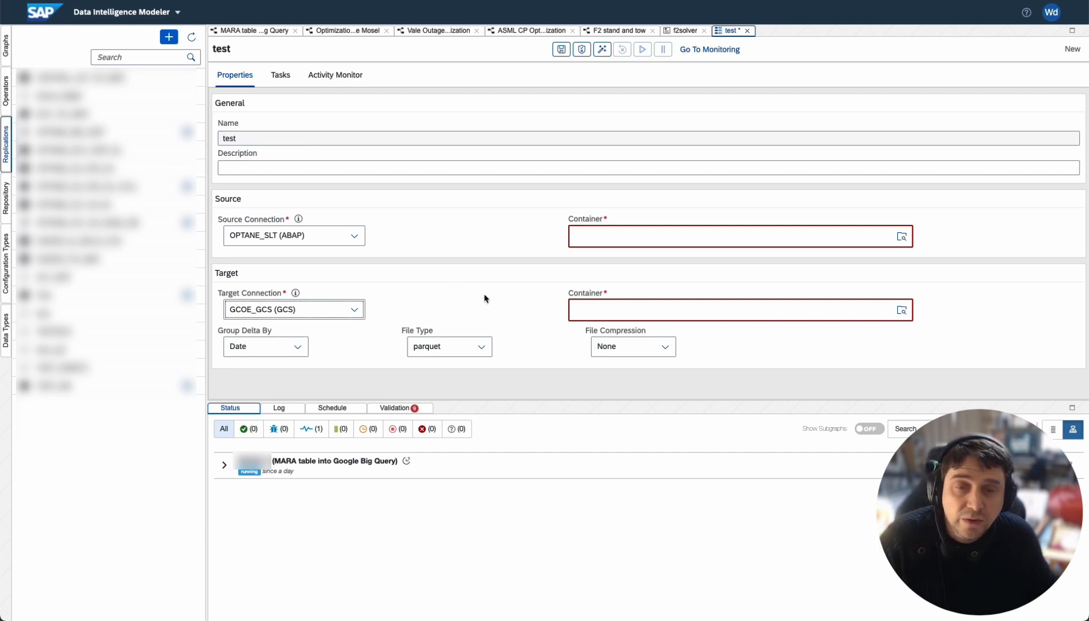
Step: Review the available target file types, then return to the MARA pipeline graph
click(481, 347)
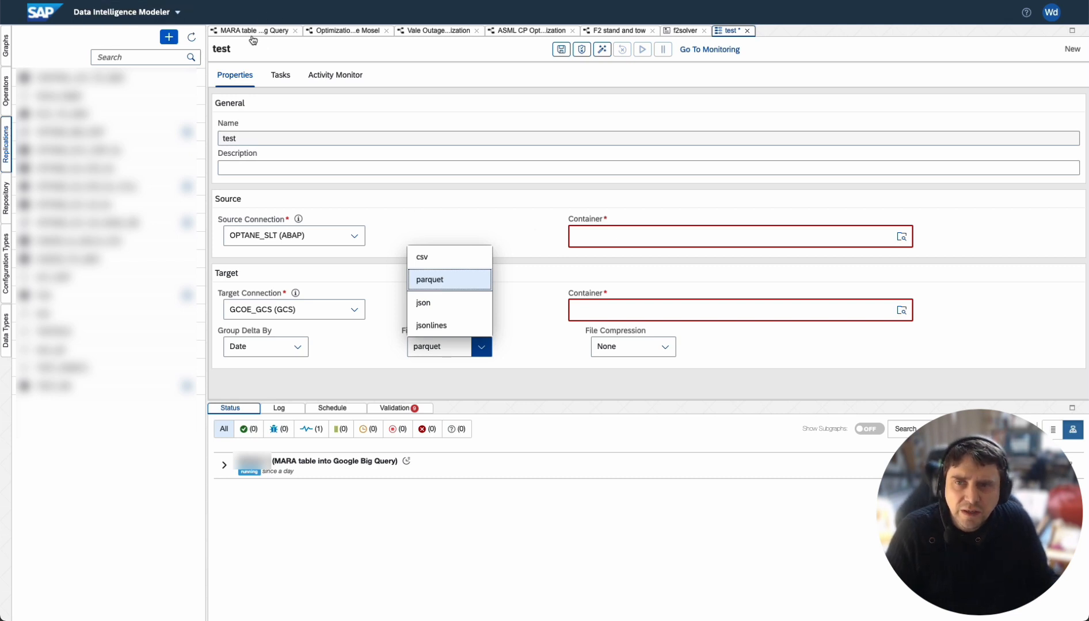
drag(251, 36, 307, 83)
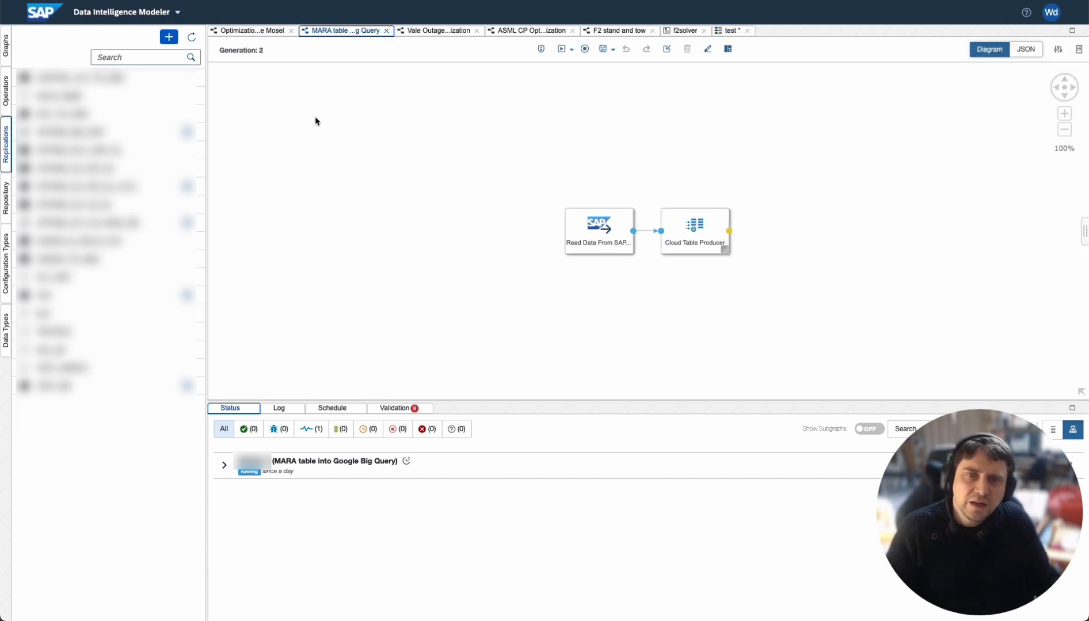